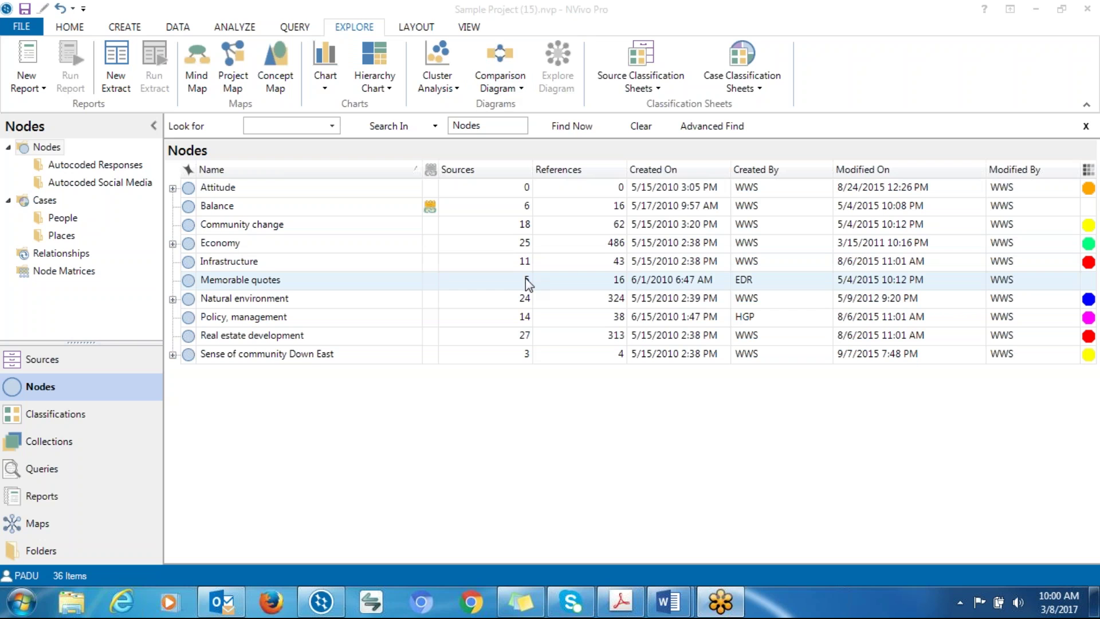
# Review the contents of the Interviews and Survey folders under the internal sources
pyautogui.click(523, 91)
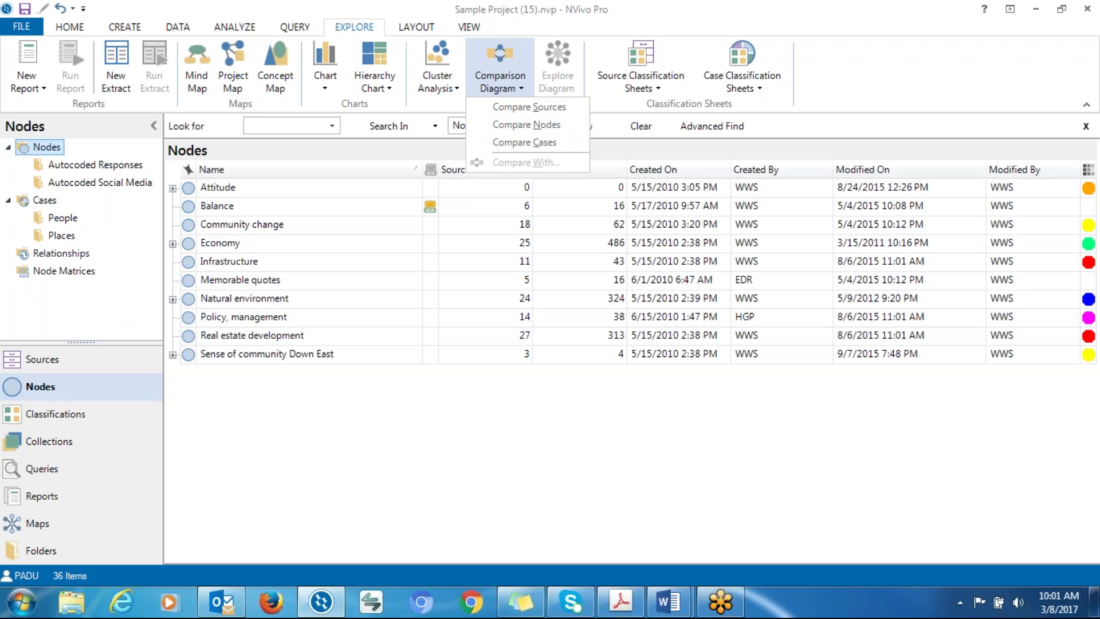
pyautogui.click(50, 360)
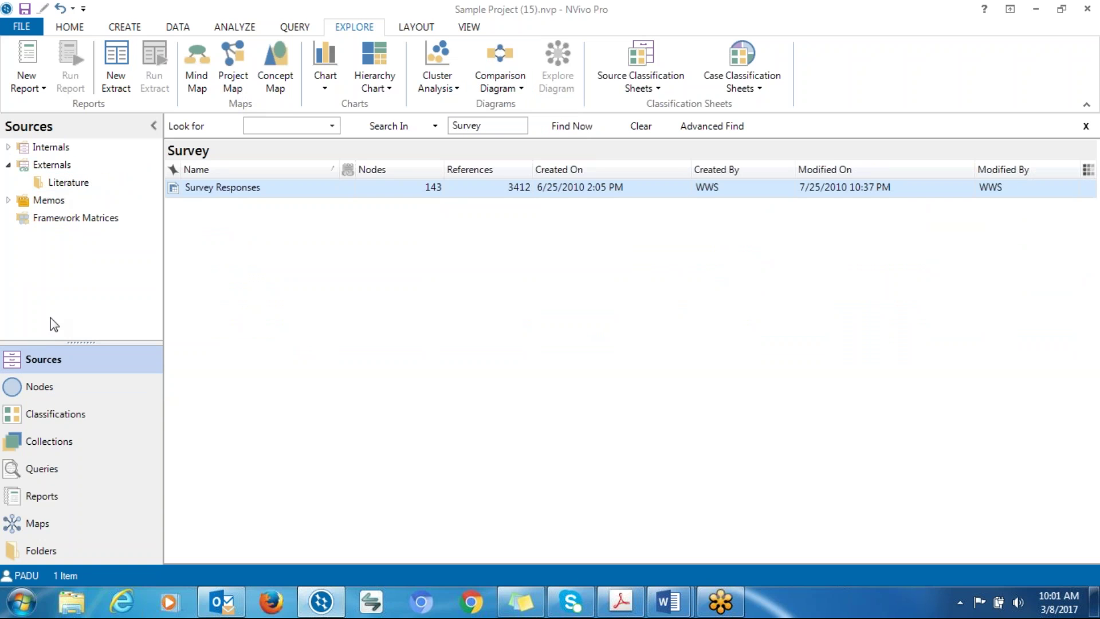
pyautogui.click(43, 147)
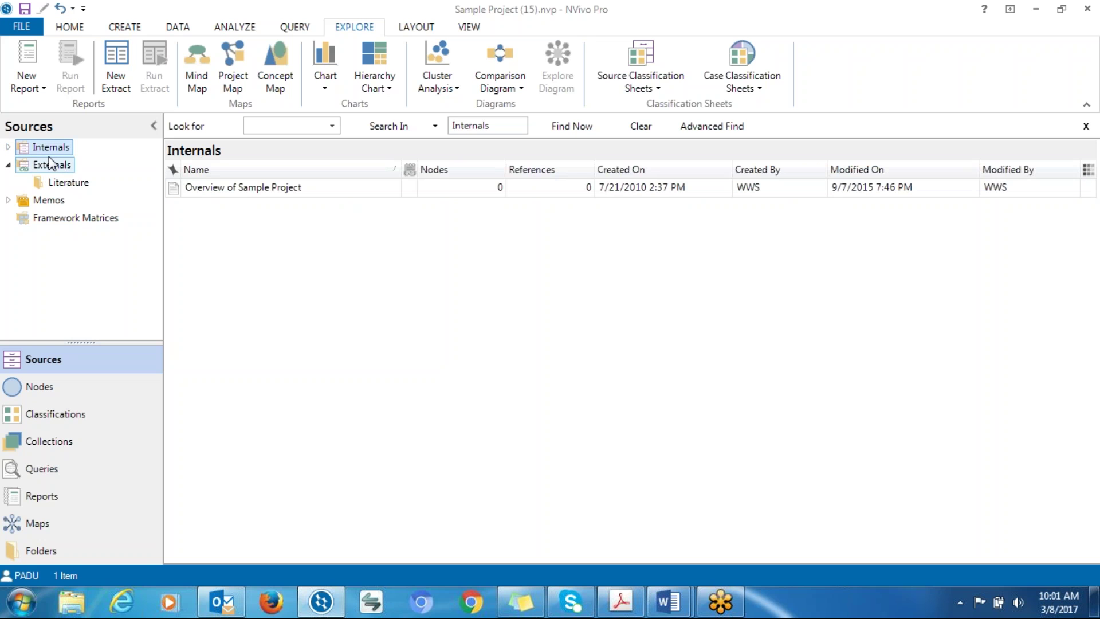
pyautogui.click(8, 148)
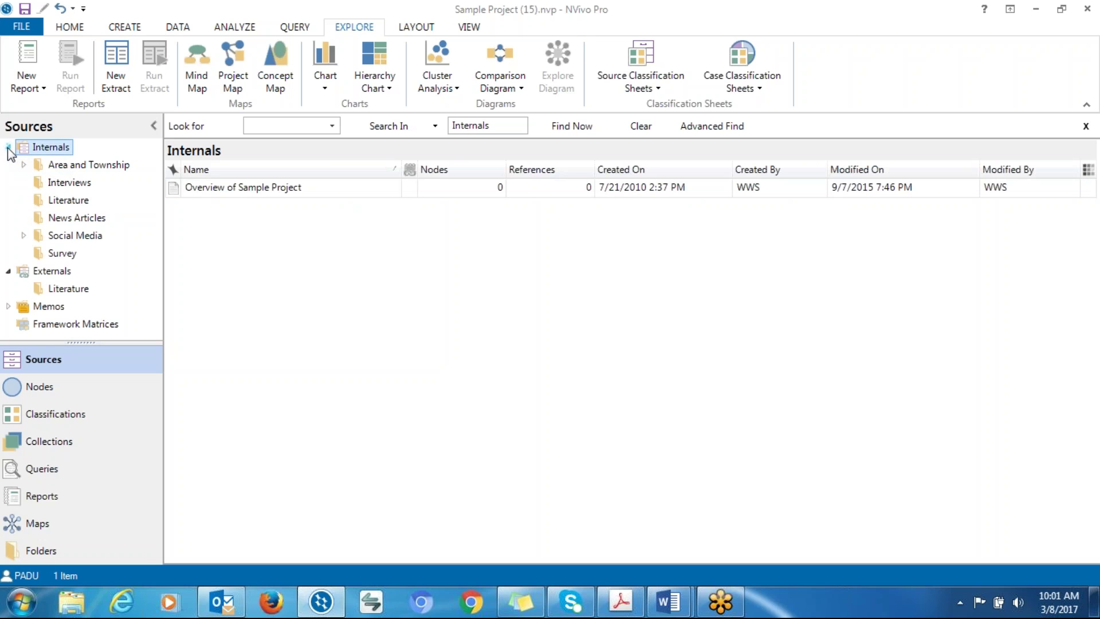
pyautogui.click(81, 187)
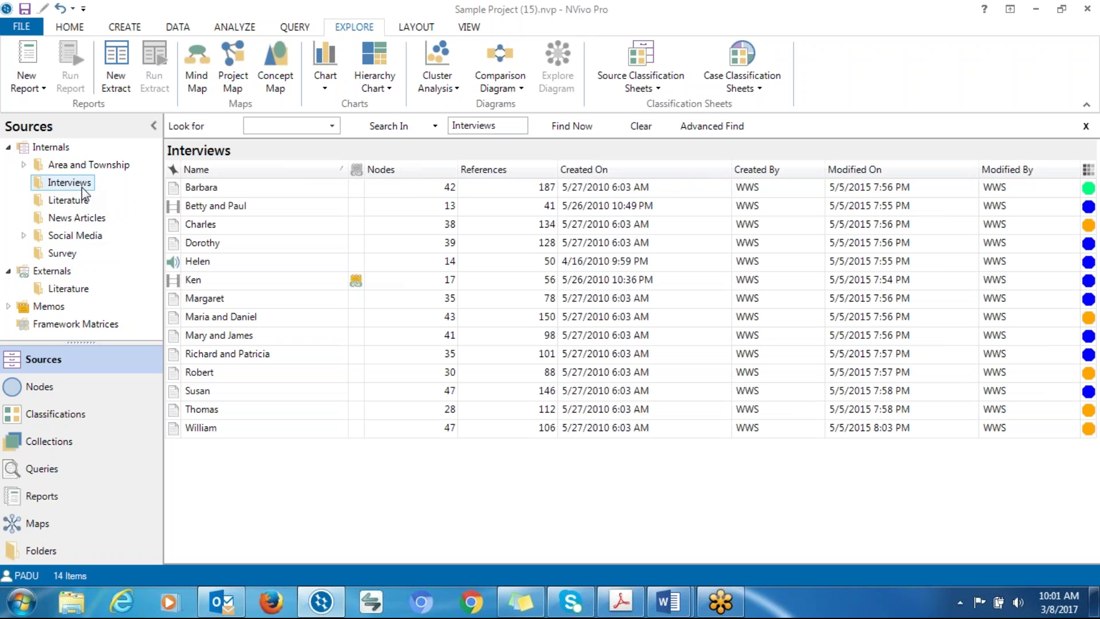
pyautogui.click(62, 253)
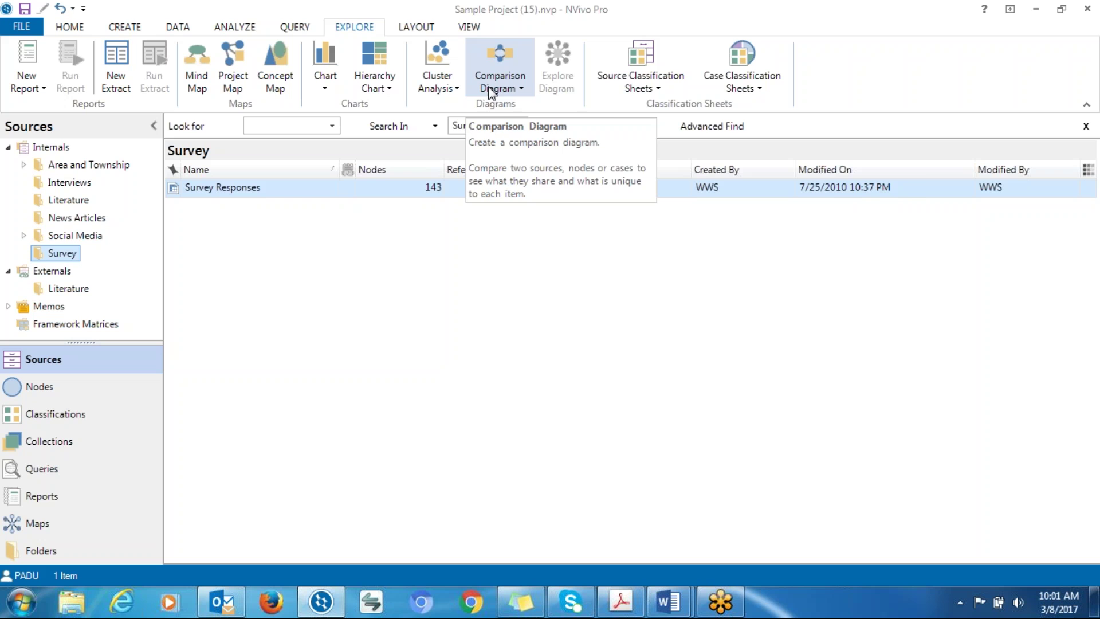
# Create a comparison diagram of two sources: the fourth interview in the Interviews folder and the Survey folder's Survey Responses
pyautogui.click(502, 93)
pyautogui.click(508, 107)
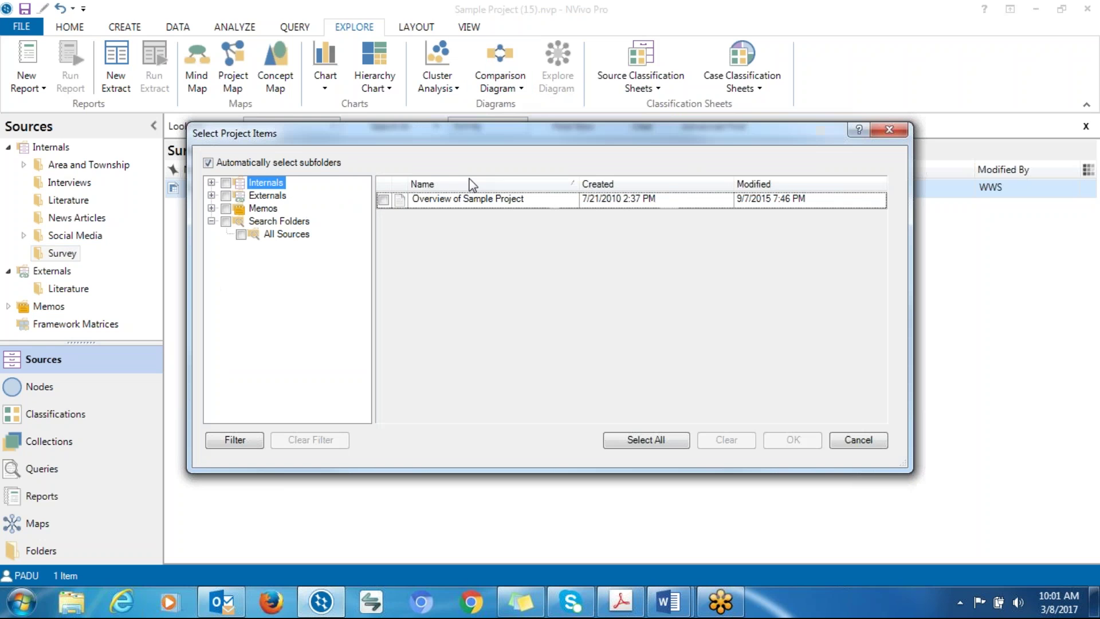
pyautogui.click(212, 182)
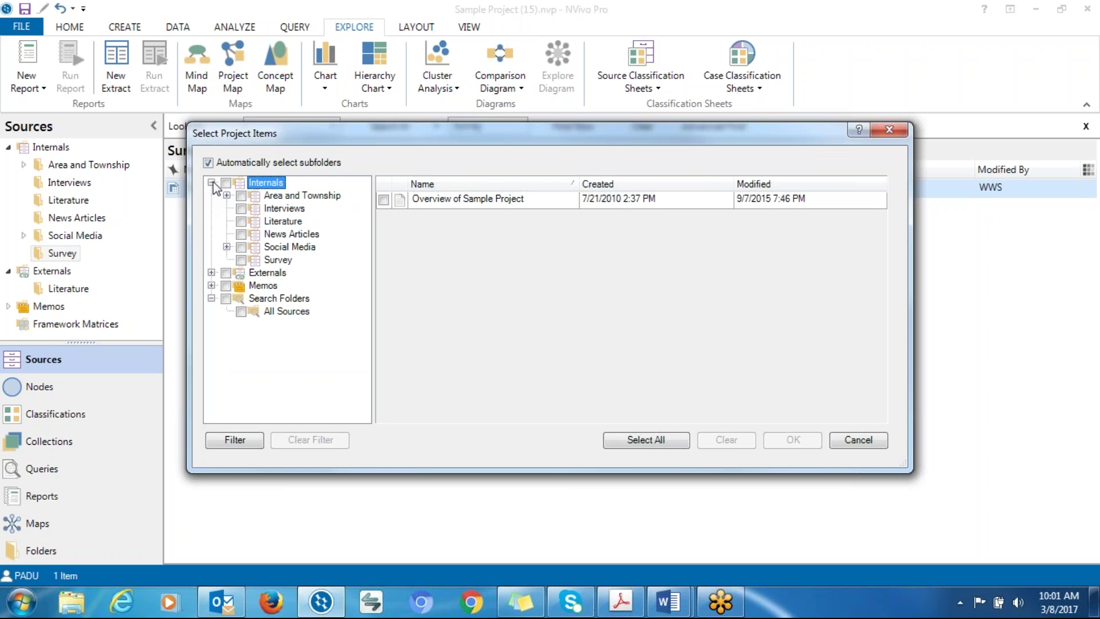
pyautogui.click(267, 208)
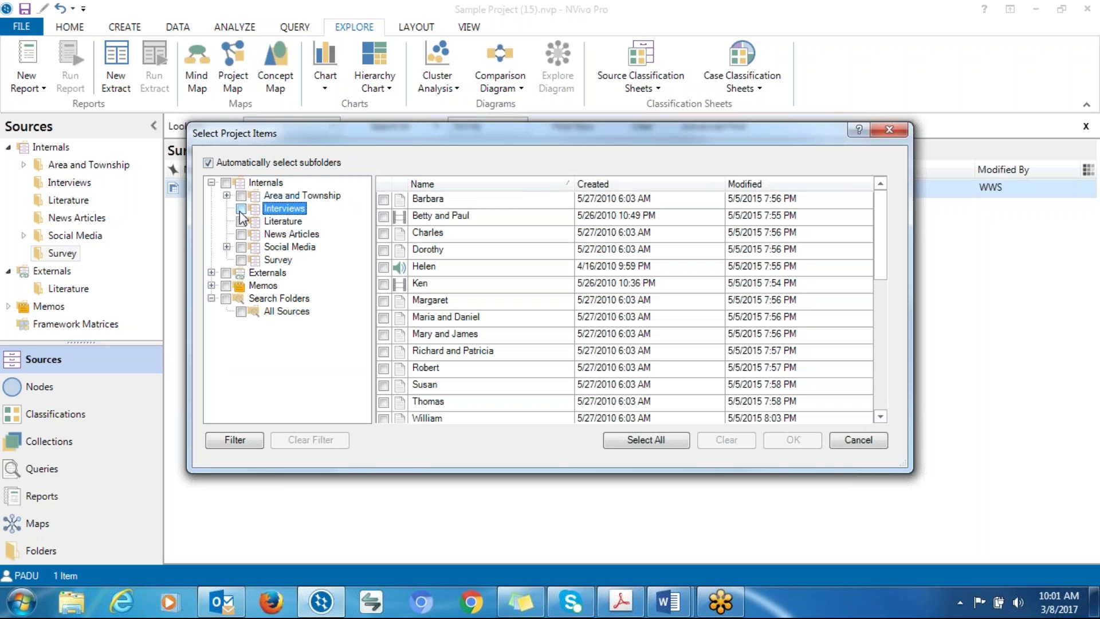
pyautogui.click(240, 208)
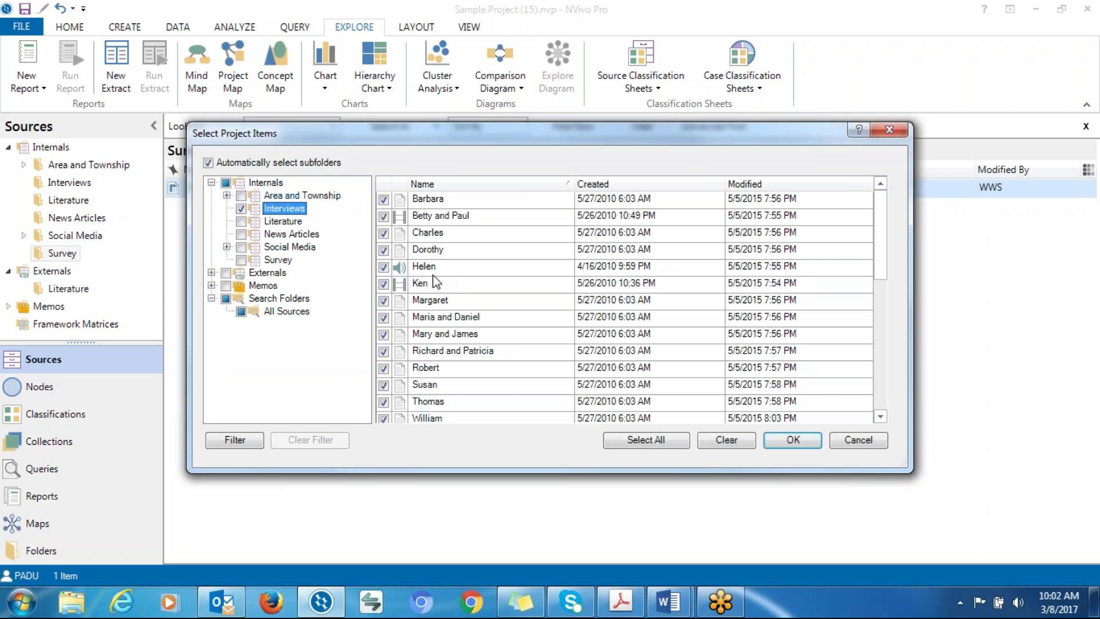
pyautogui.click(241, 209)
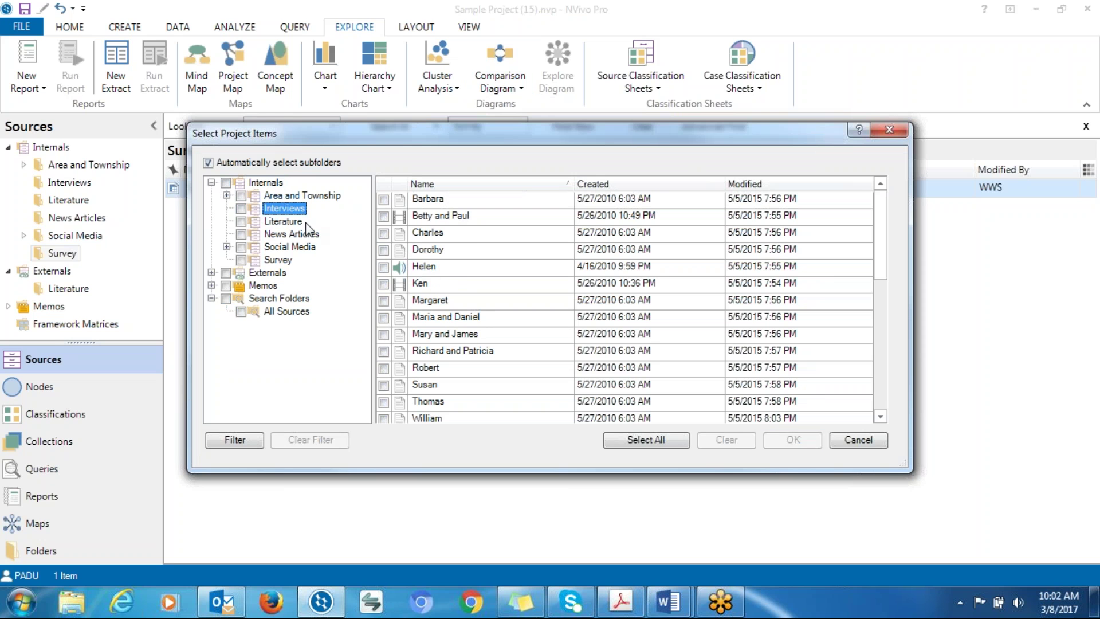
pyautogui.click(384, 250)
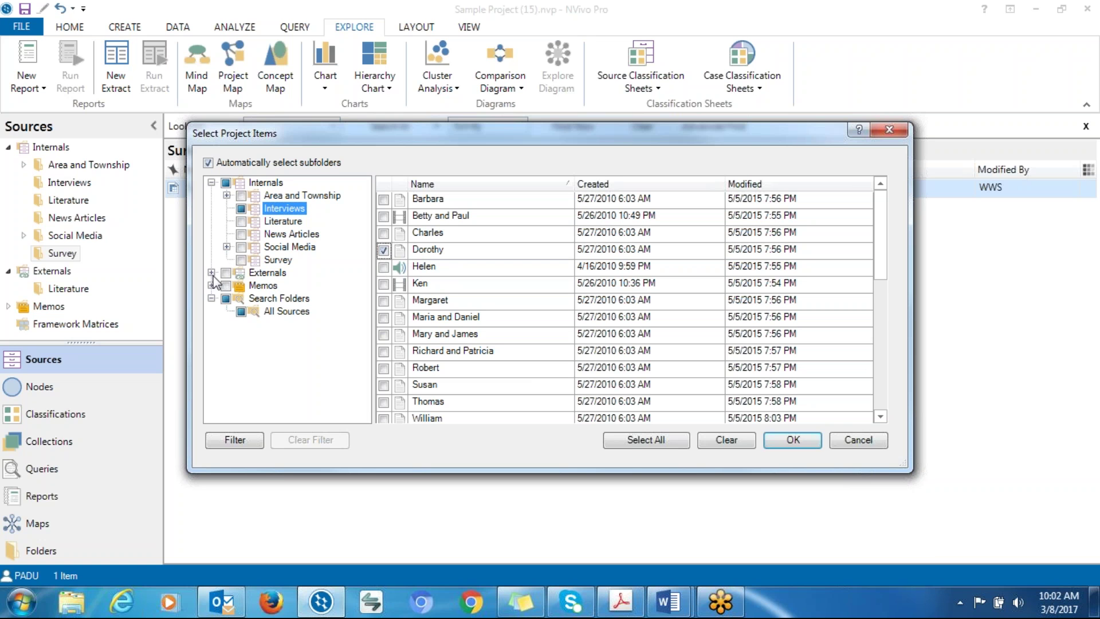
pyautogui.click(241, 260)
pyautogui.click(784, 445)
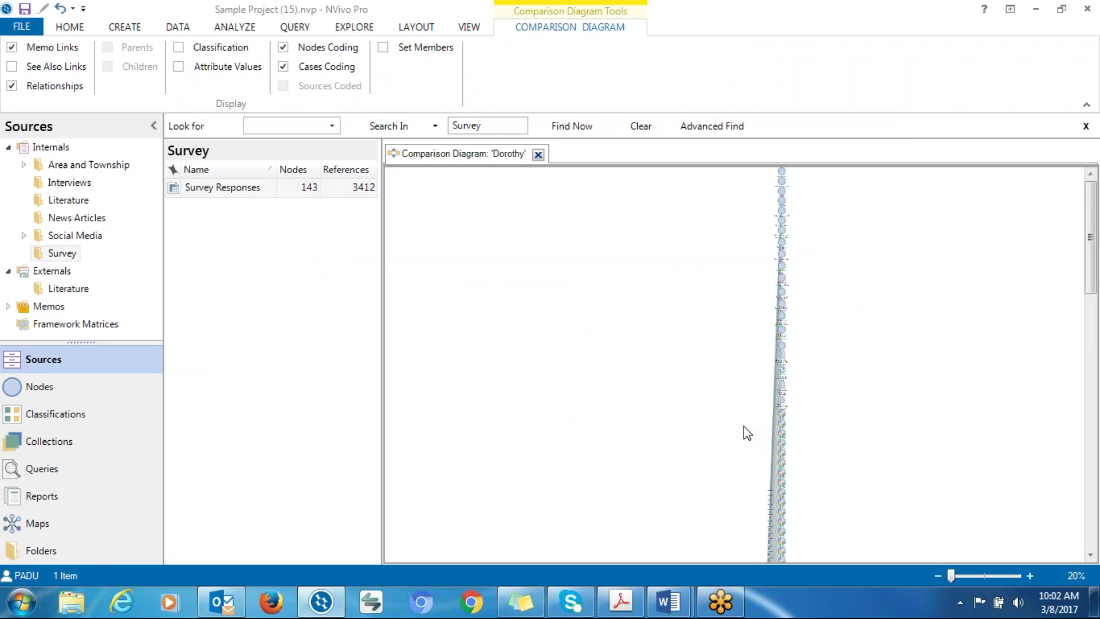
# Examine the nodes and cases shared by or unique to the interview and Survey Responses, and close the comparison diagram
pyautogui.click(1029, 576)
pyautogui.click(1029, 576)
pyautogui.click(1029, 576)
pyautogui.click(1029, 576)
pyautogui.click(1029, 575)
pyautogui.click(1029, 576)
pyautogui.click(1030, 575)
pyautogui.click(1029, 575)
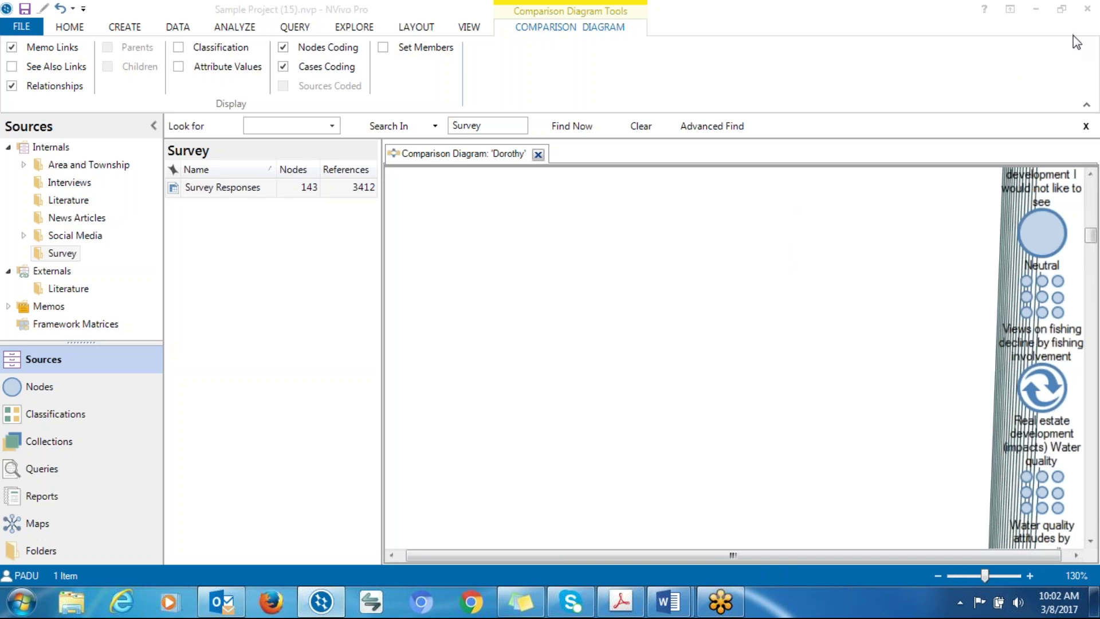
pyautogui.moveTo(1091, 243); pyautogui.dragTo(1098, 373)
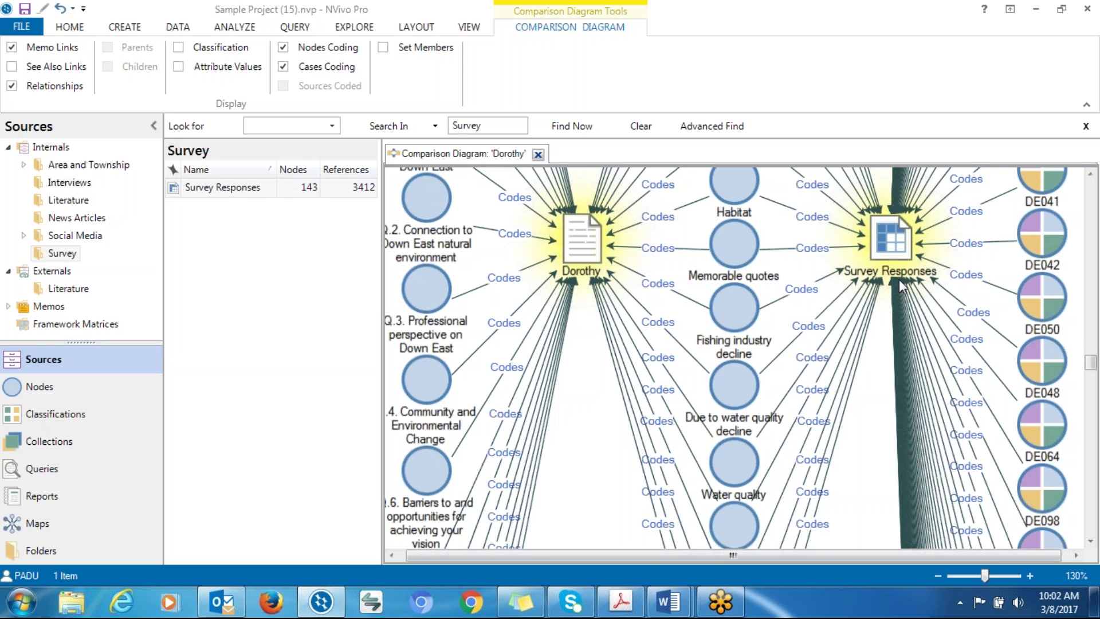
pyautogui.moveTo(1092, 364); pyautogui.dragTo(1091, 358)
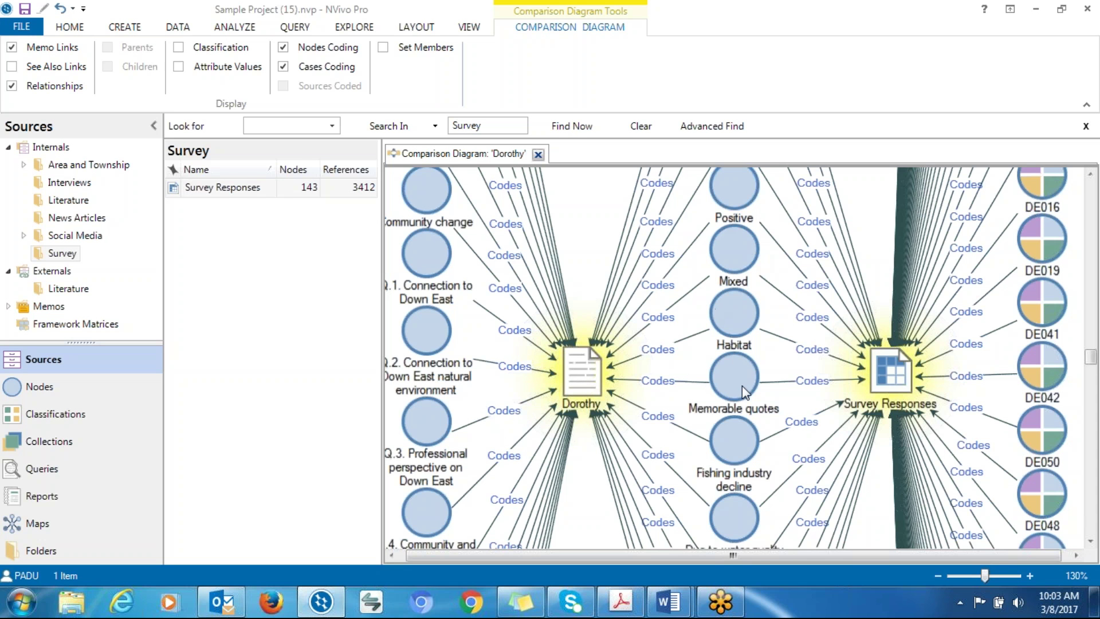
pyautogui.scroll(-1, 1094, 354)
pyautogui.scroll(5, 1092, 351)
pyautogui.scroll(5, 1092, 350)
pyautogui.scroll(-6, 1093, 353)
pyautogui.scroll(-10, 1092, 356)
pyautogui.scroll(10, 1091, 367)
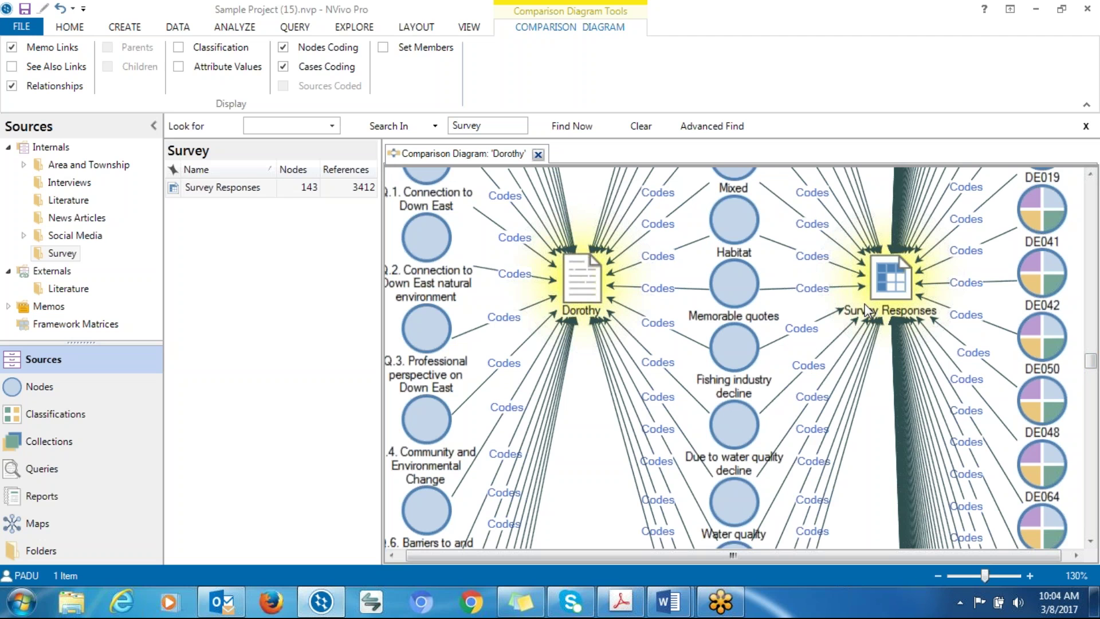
pyautogui.click(538, 153)
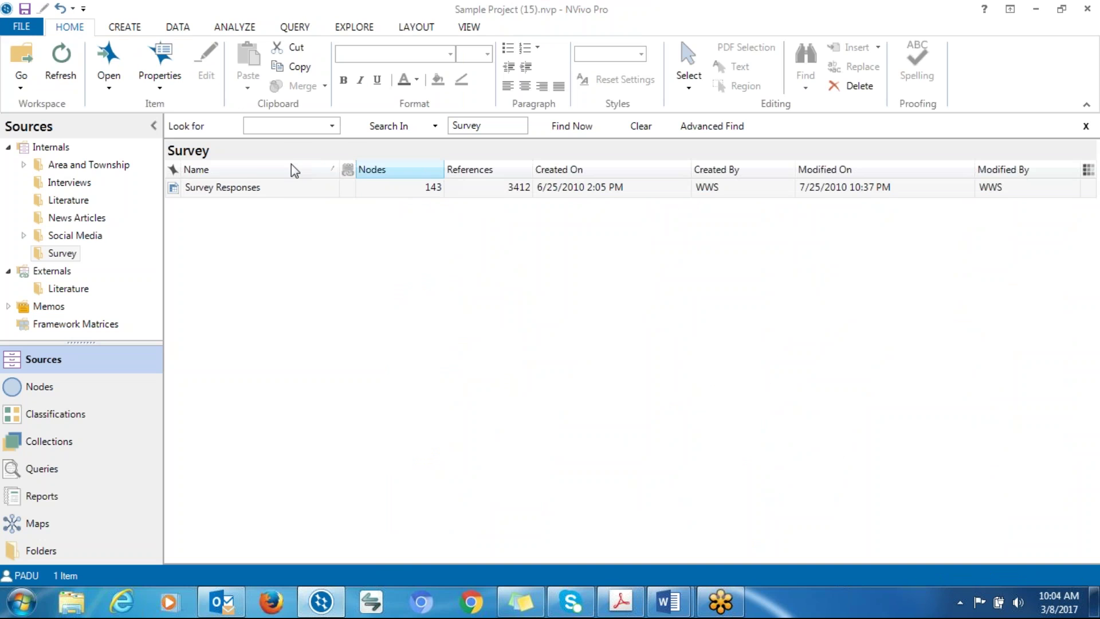
# Create a node comparison diagram between Mixed, under Attitude, and Infrastructure
pyautogui.click(358, 29)
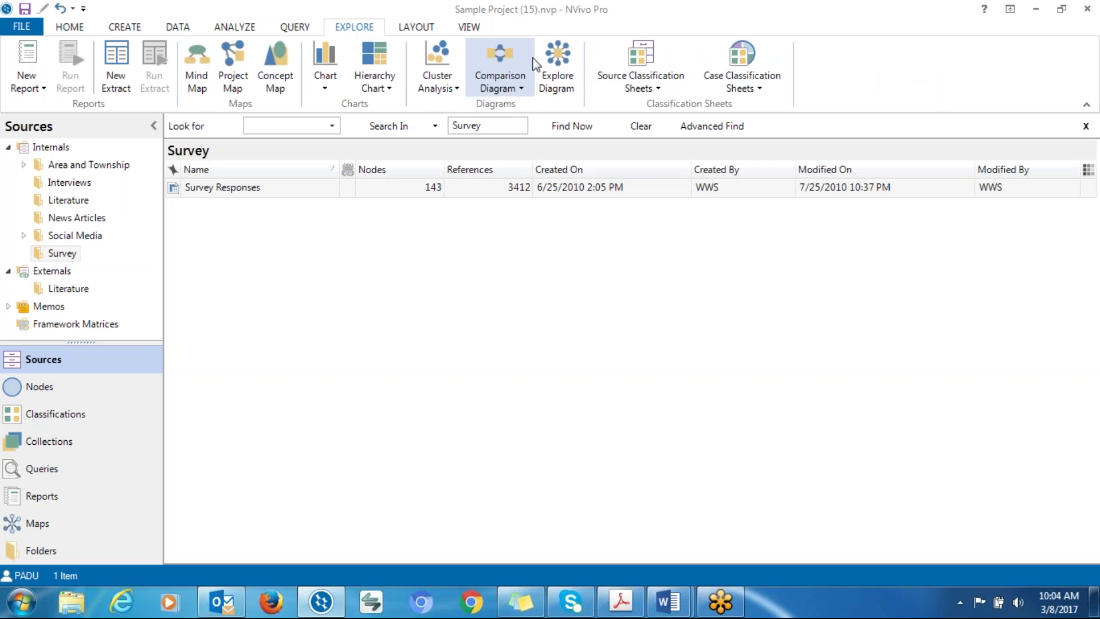
pyautogui.click(504, 87)
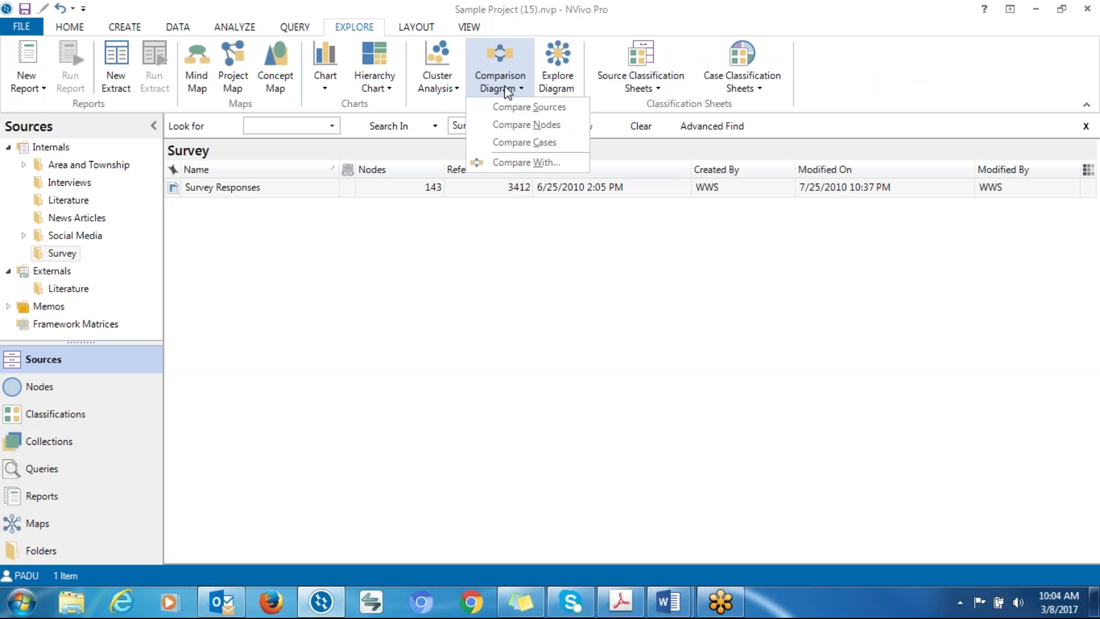
pyautogui.click(515, 125)
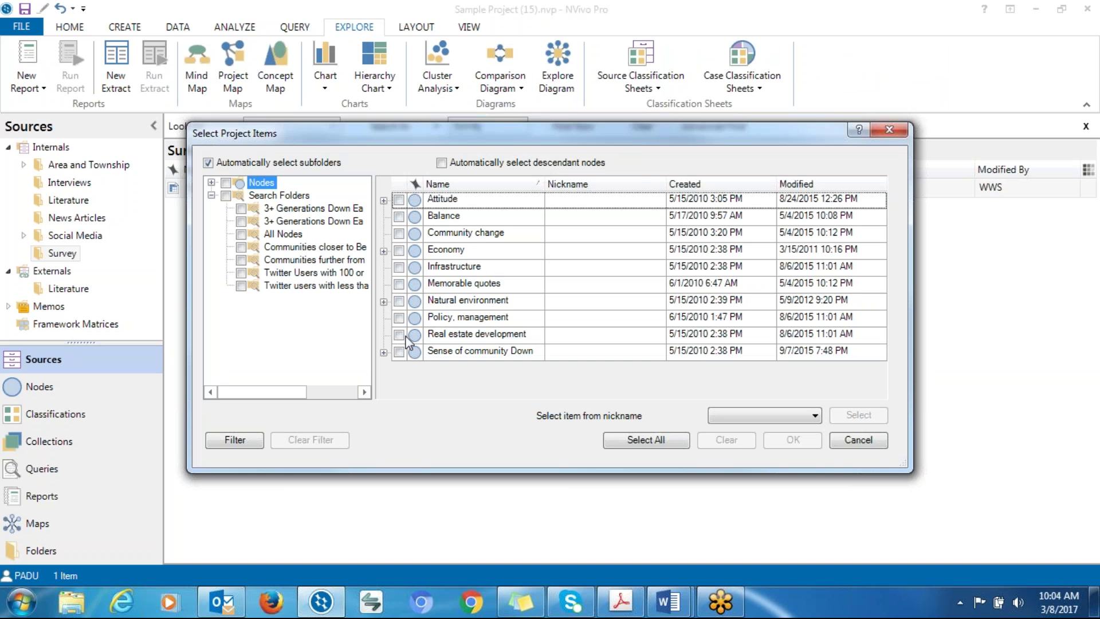
pyautogui.click(383, 201)
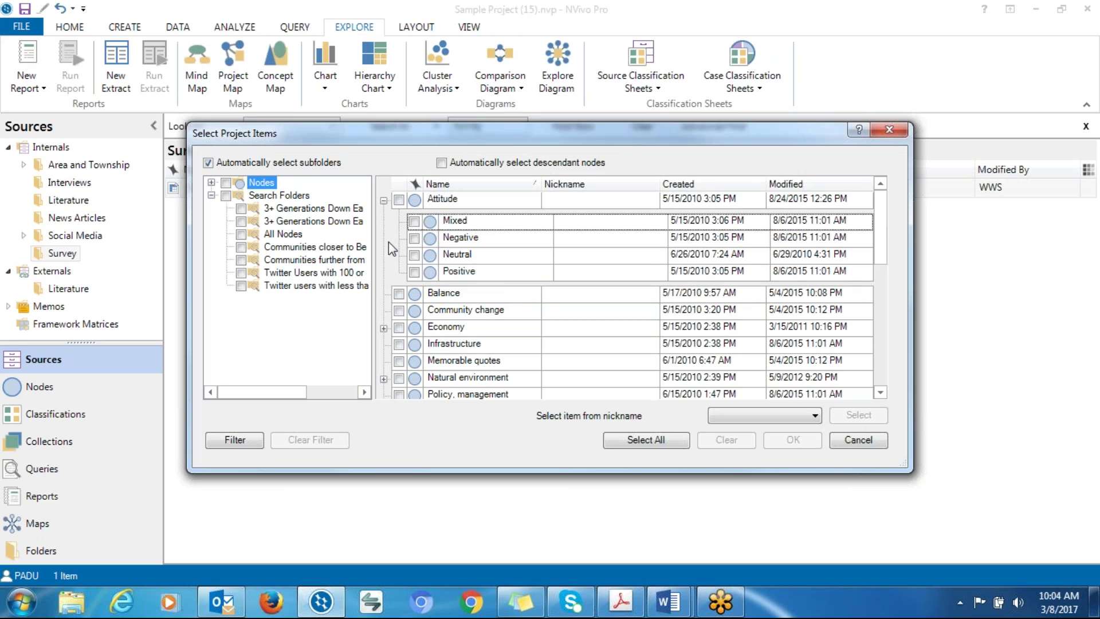
pyautogui.click(383, 200)
pyautogui.click(384, 200)
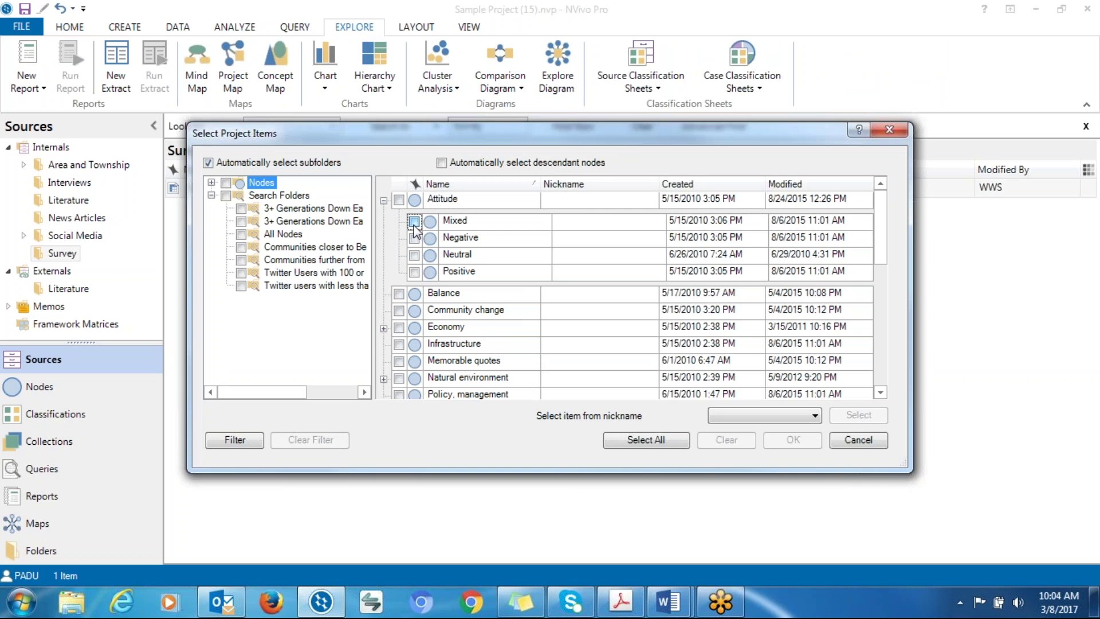
pyautogui.click(414, 221)
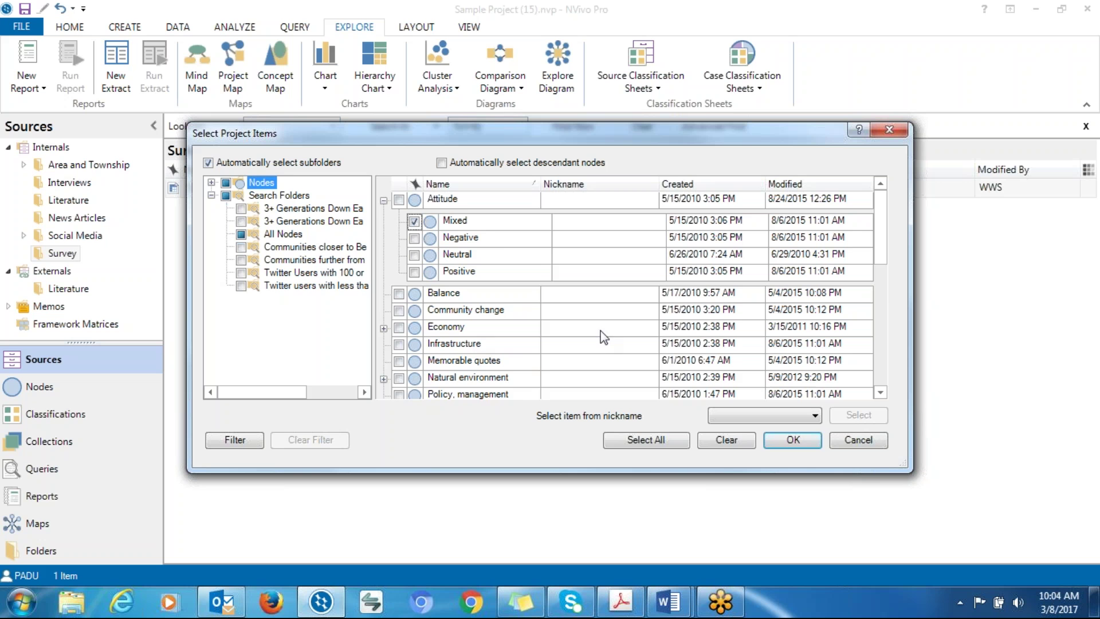
pyautogui.click(880, 392)
pyautogui.click(880, 392)
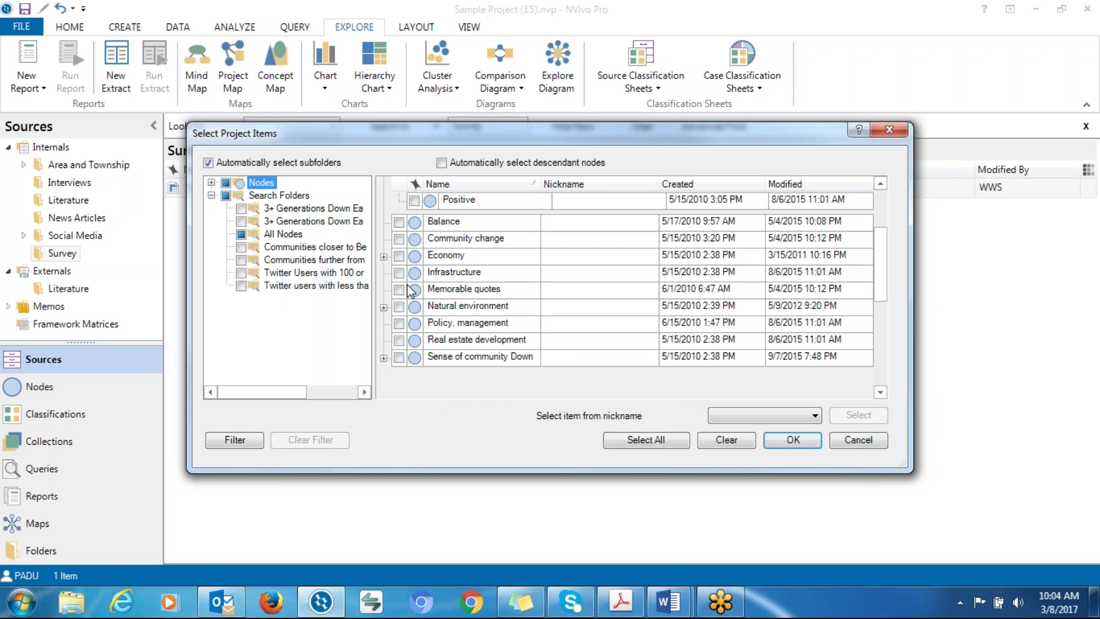
pyautogui.click(787, 439)
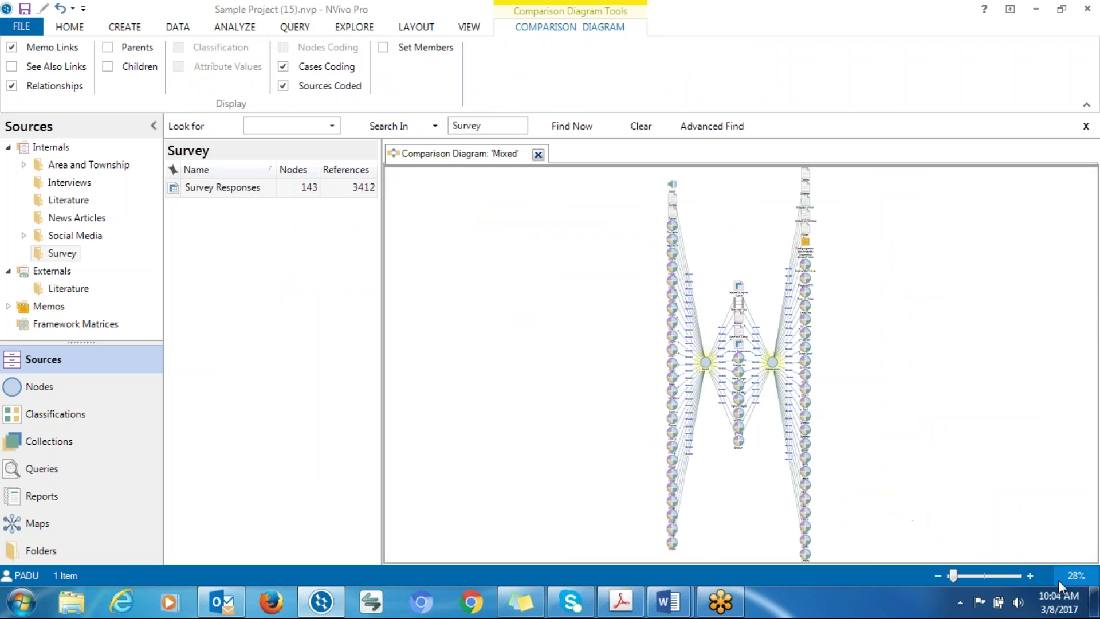
# Examine the sources and cases shared by or unique to the Mixed and Infrastructure nodes, and close the diagram
pyautogui.click(1029, 576)
pyautogui.click(1029, 576)
pyautogui.click(1028, 577)
pyautogui.click(1028, 576)
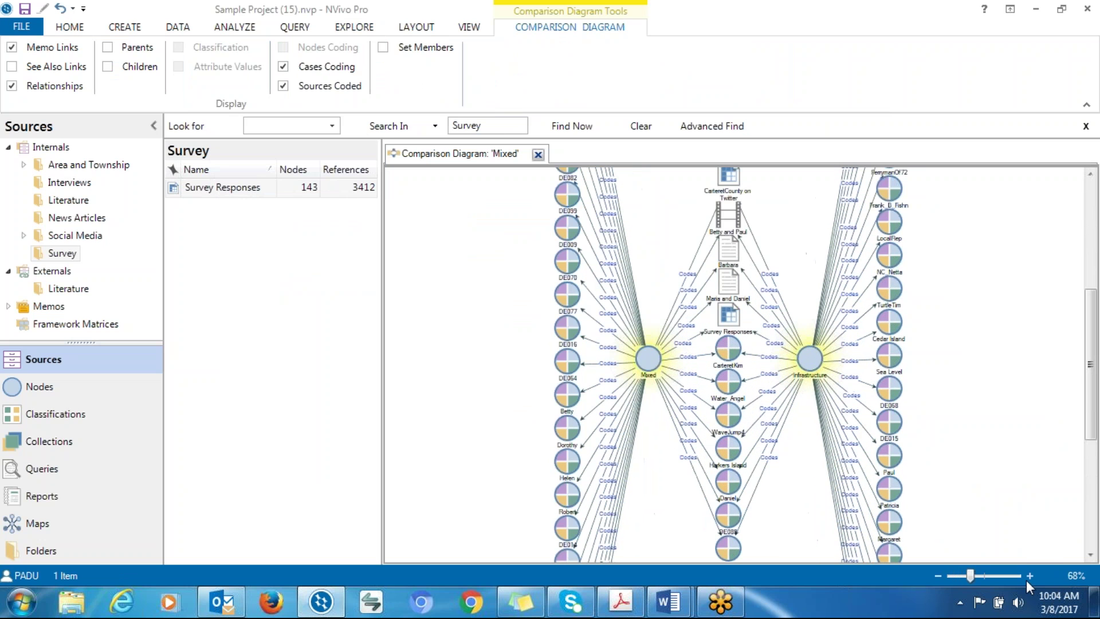
pyautogui.moveTo(1092, 396); pyautogui.dragTo(1092, 381)
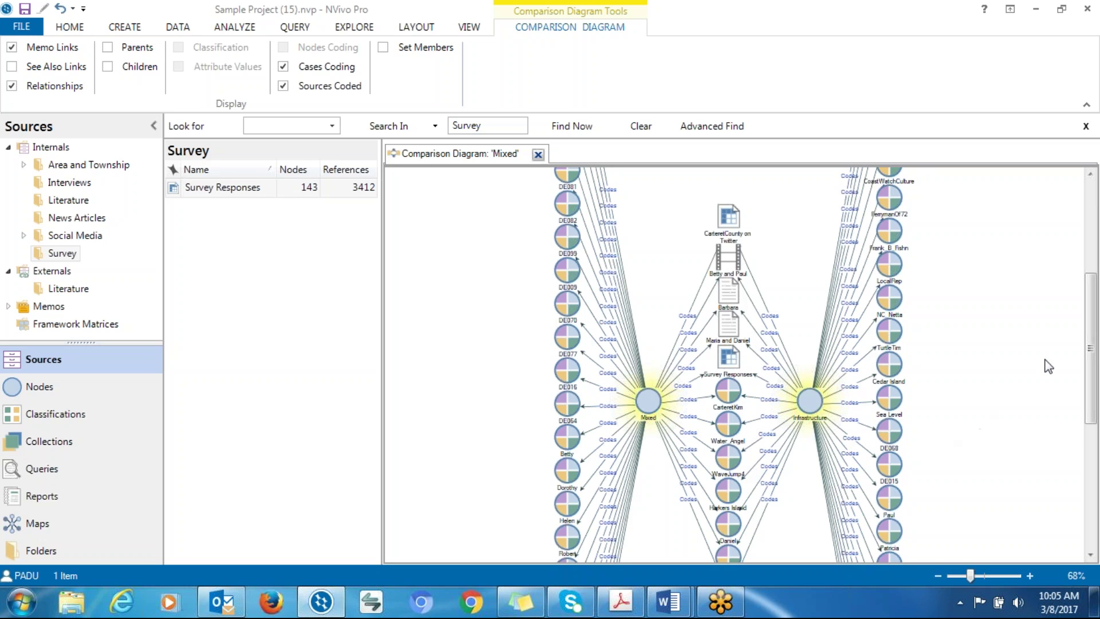
pyautogui.moveTo(1090, 353); pyautogui.dragTo(1089, 378)
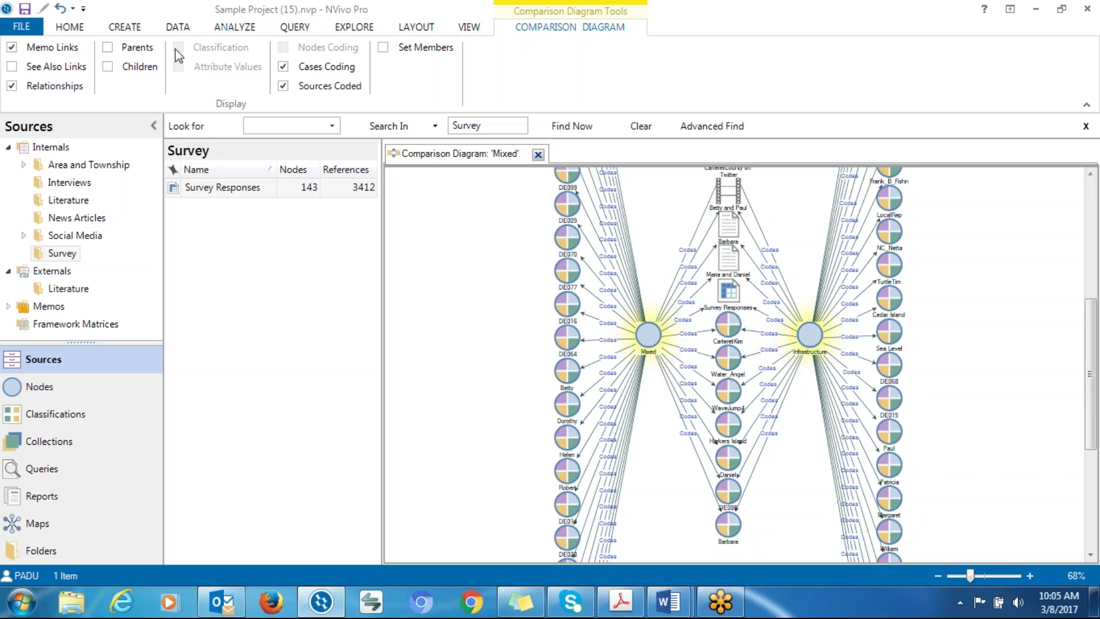
pyautogui.click(345, 30)
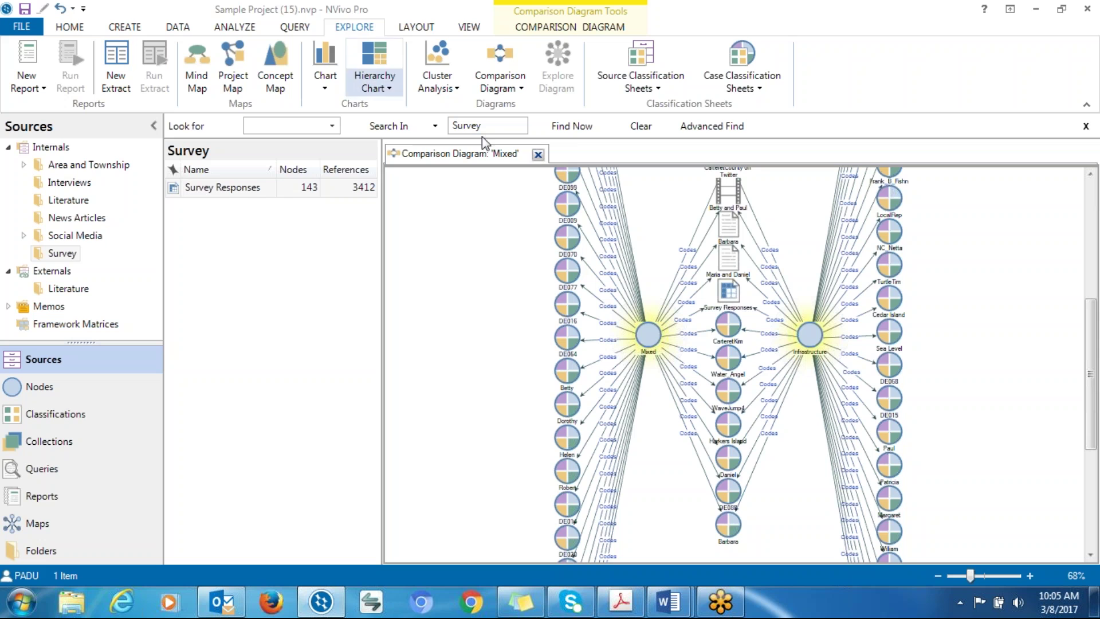
pyautogui.click(538, 154)
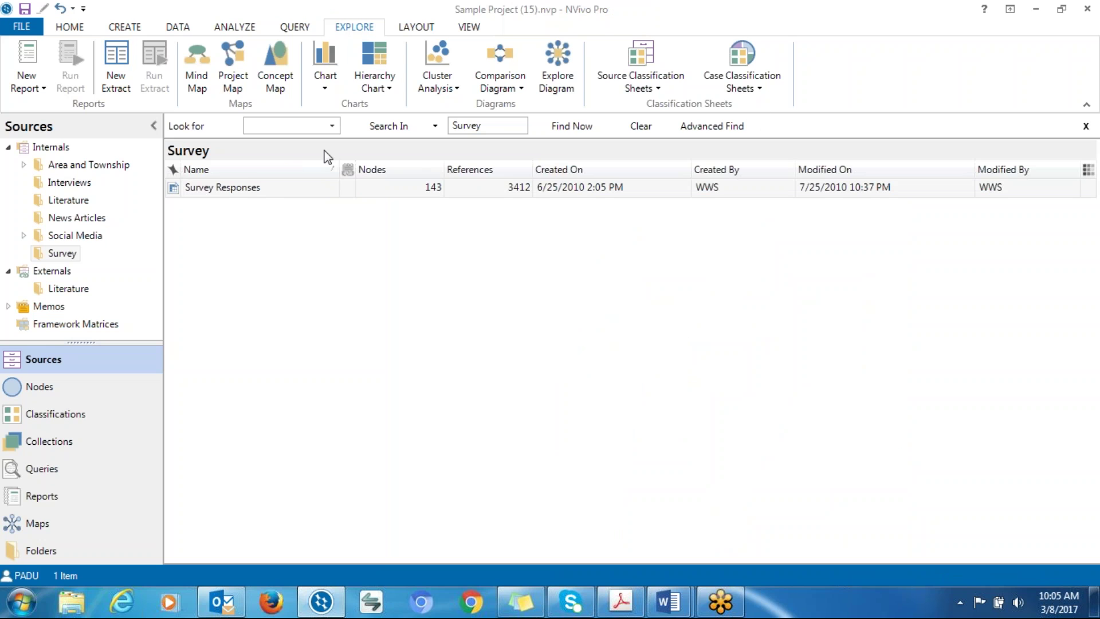
# Create a new project map named "PRO Map"
pyautogui.click(234, 84)
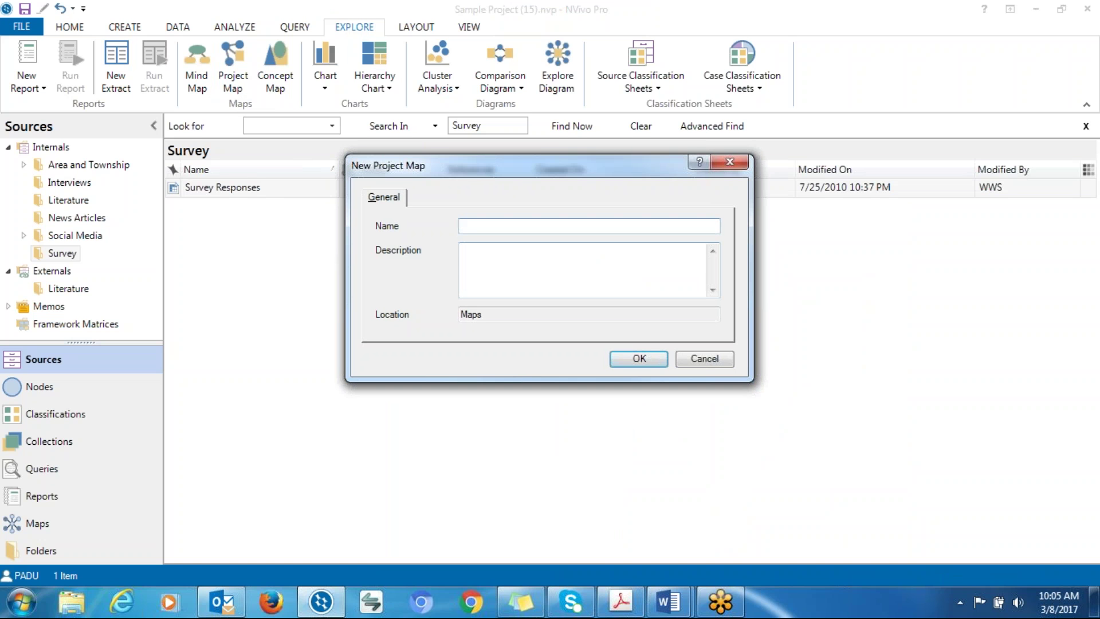
pyautogui.write('PRO  Map')
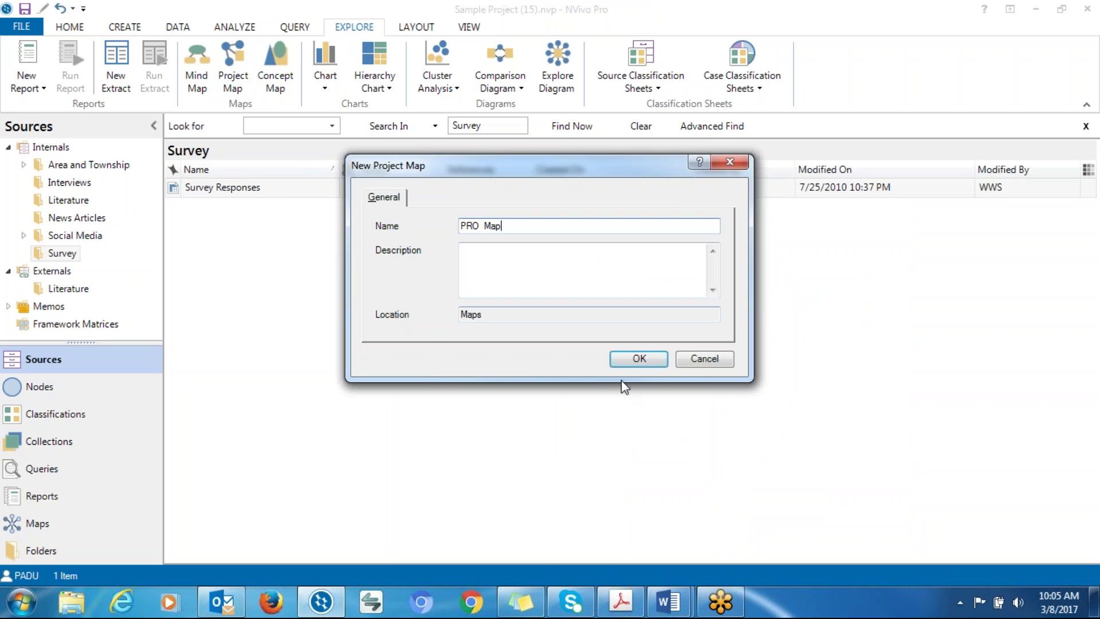
pyautogui.click(635, 359)
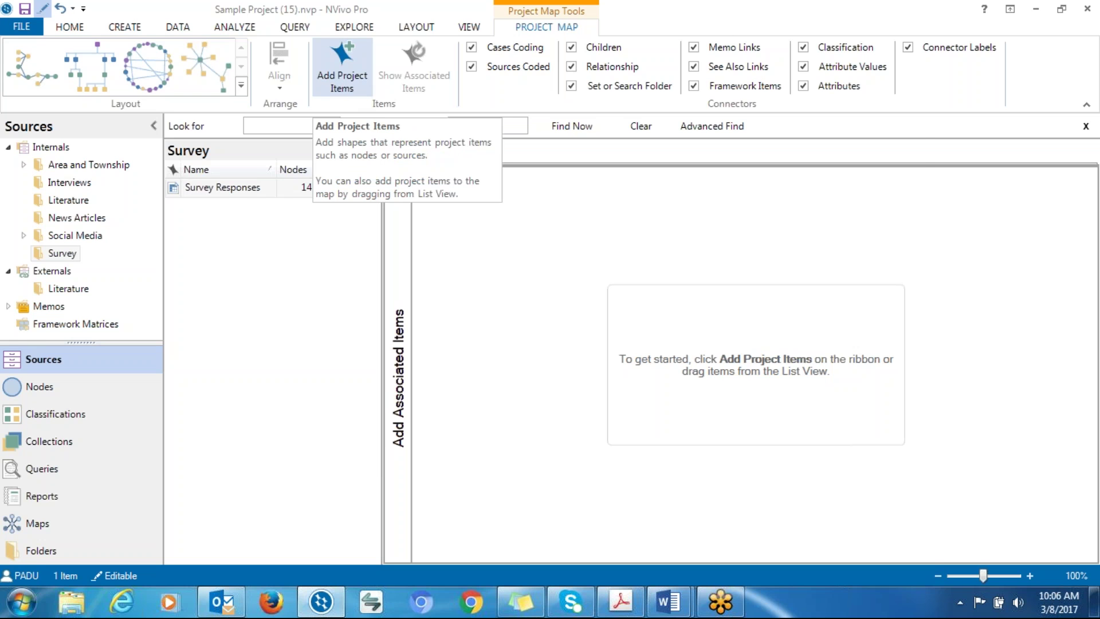
# Start adding project items to the map and choose only the third and fourth interviews in the Interviews folder under Internals
pyautogui.click(342, 68)
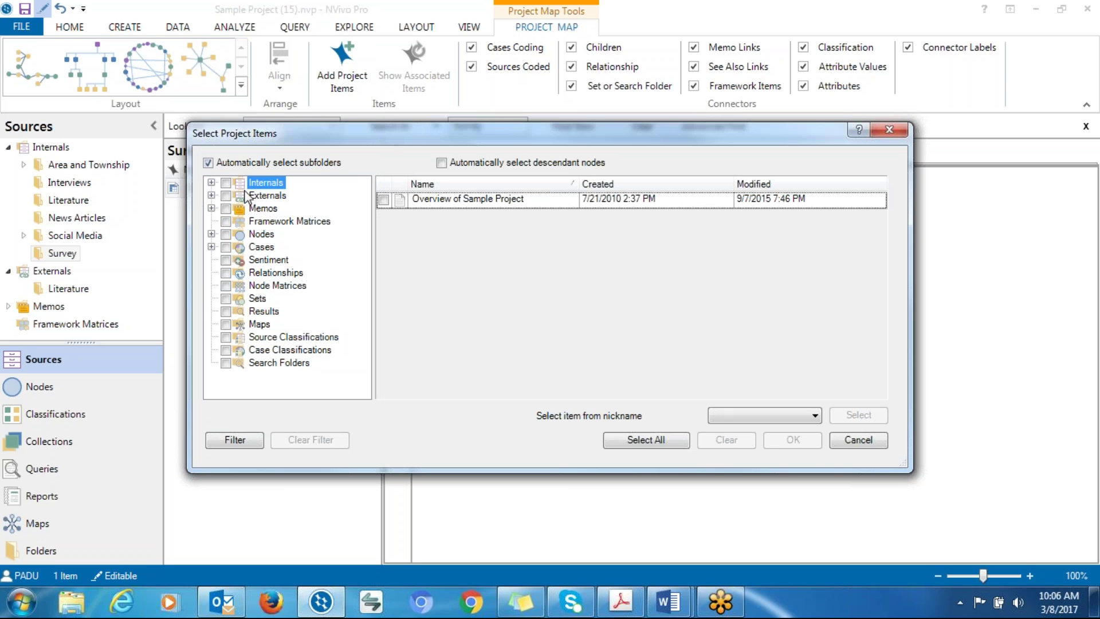
pyautogui.click(212, 182)
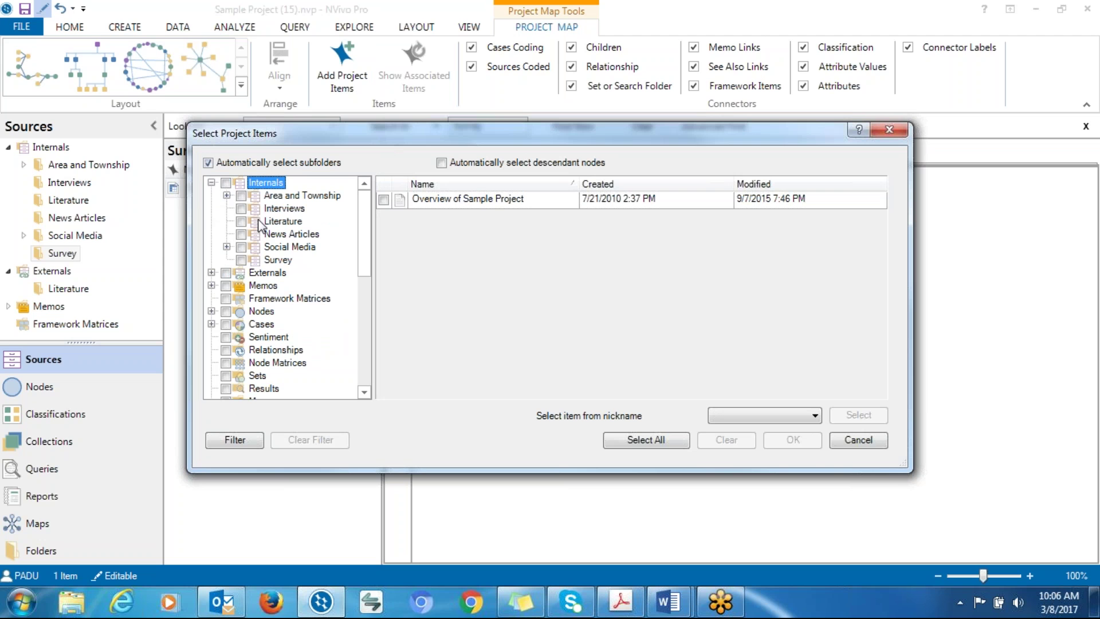
pyautogui.click(242, 209)
pyautogui.click(269, 209)
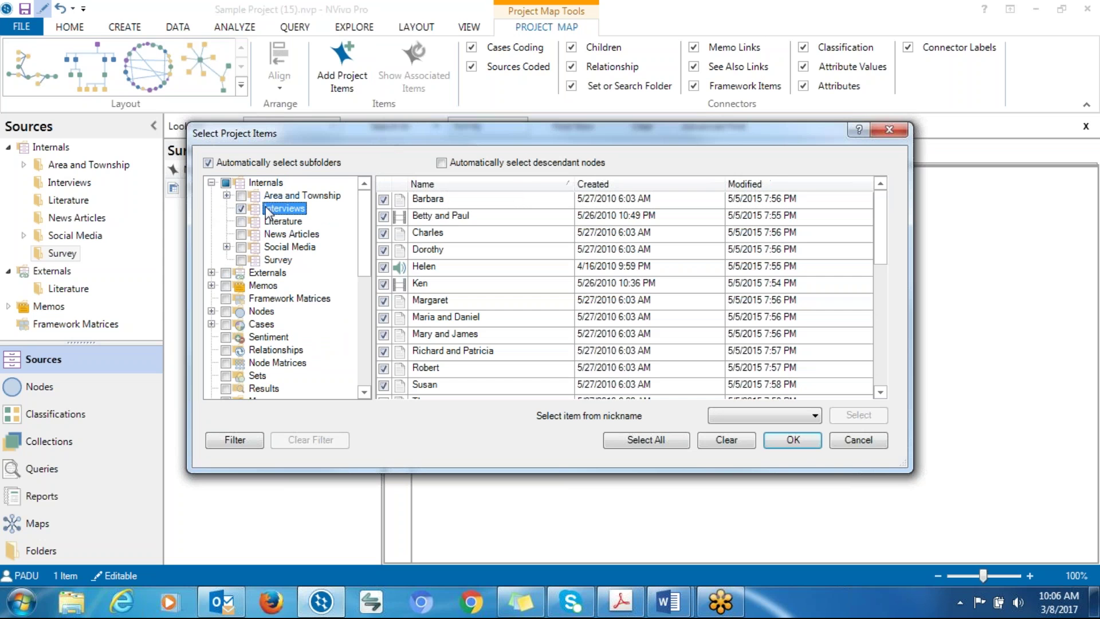
pyautogui.click(242, 208)
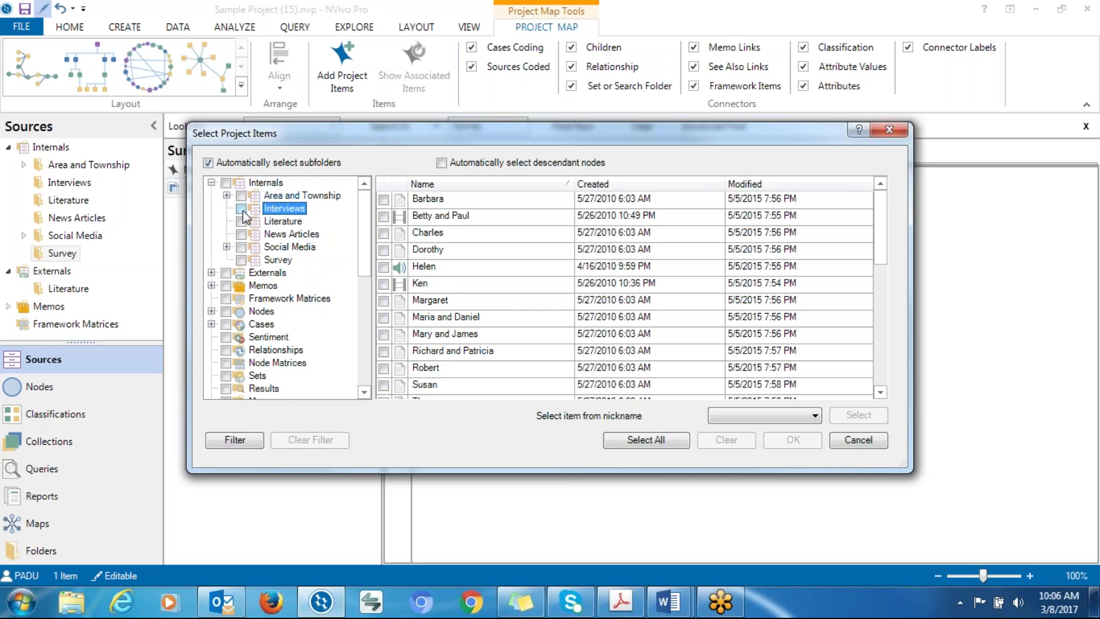
pyautogui.click(383, 232)
pyautogui.click(383, 250)
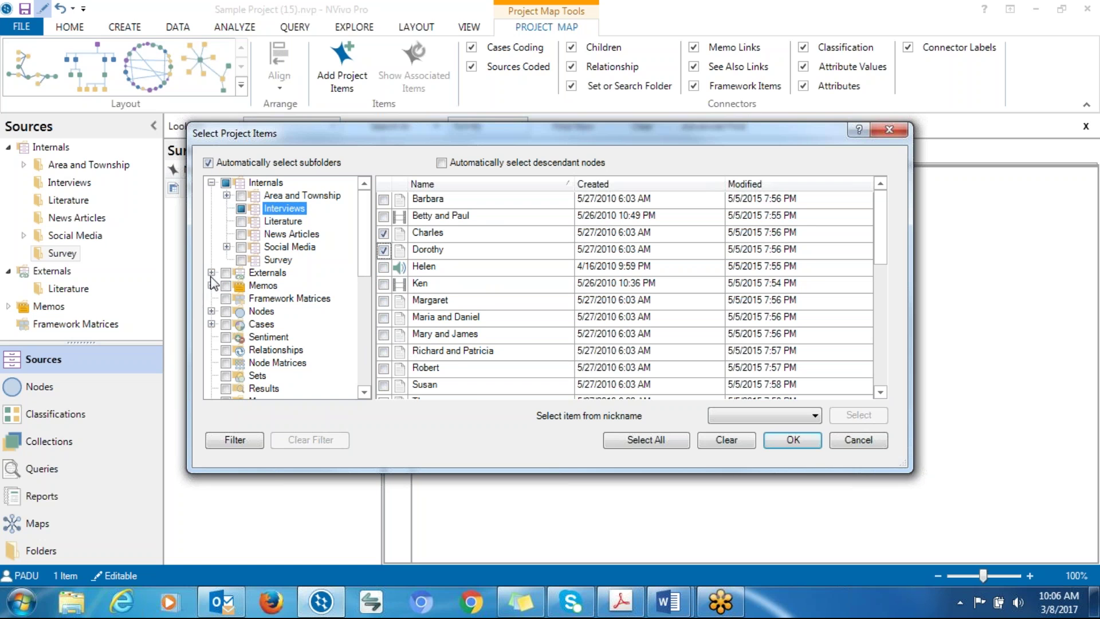
# Include Survey Responses from the Survey folder in the selection and place the chosen sources on the map
pyautogui.click(240, 260)
pyautogui.click(241, 262)
pyautogui.click(275, 261)
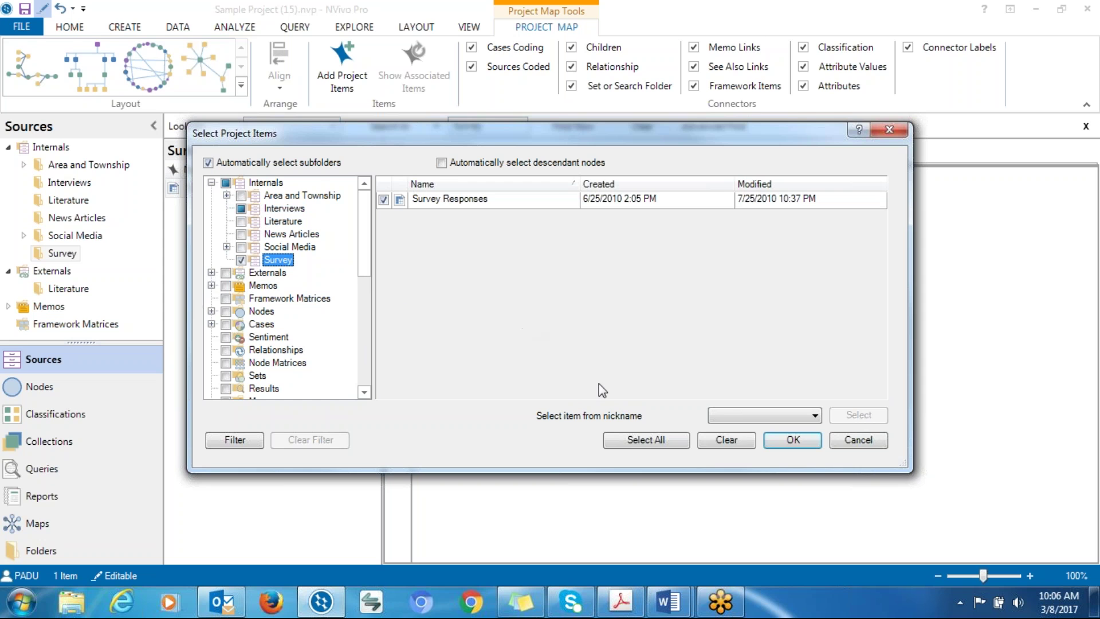
pyautogui.click(798, 442)
pyautogui.click(795, 363)
# Spread the three sources into a triangle on the map, with the two interviews side by side above Survey Responses
pyautogui.moveTo(748, 300); pyautogui.dragTo(685, 305)
pyautogui.moveTo(744, 354); pyautogui.dragTo(777, 333)
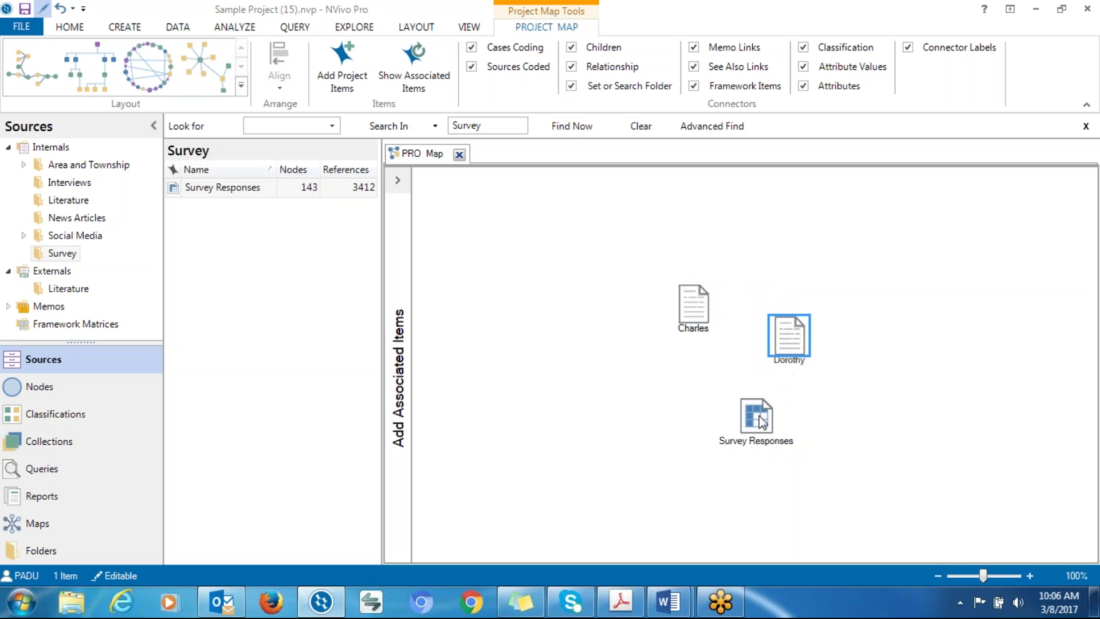
pyautogui.moveTo(761, 422); pyautogui.dragTo(735, 419)
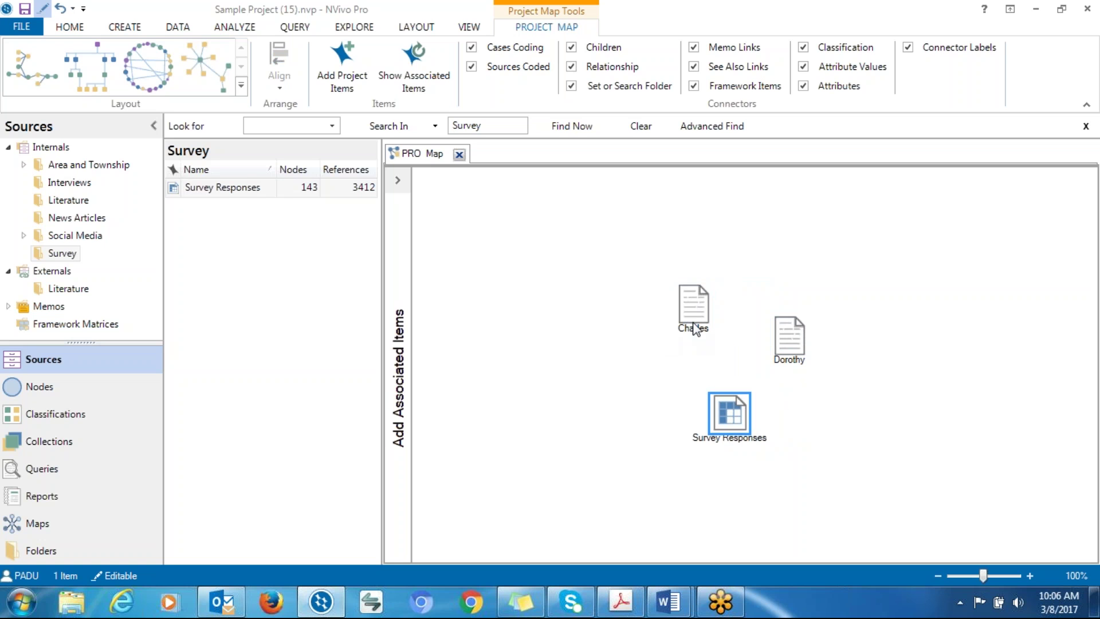
pyautogui.moveTo(787, 354); pyautogui.dragTo(792, 335)
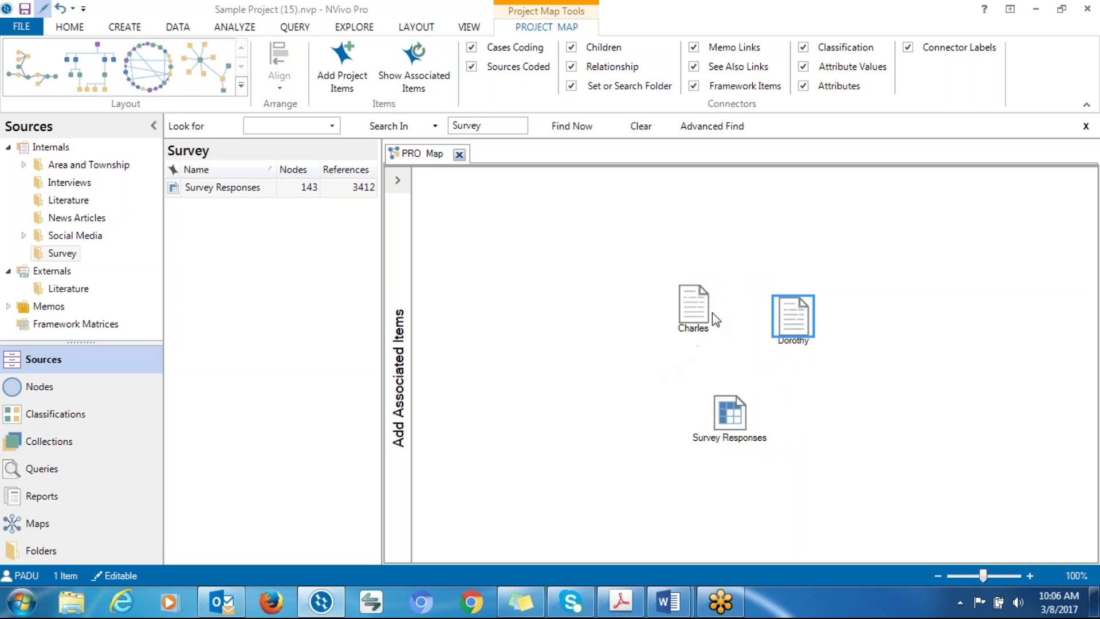
# Show the associated items of the left interview and expand the nodes under Items coding, with the relationships collapsed
pyautogui.click(693, 304)
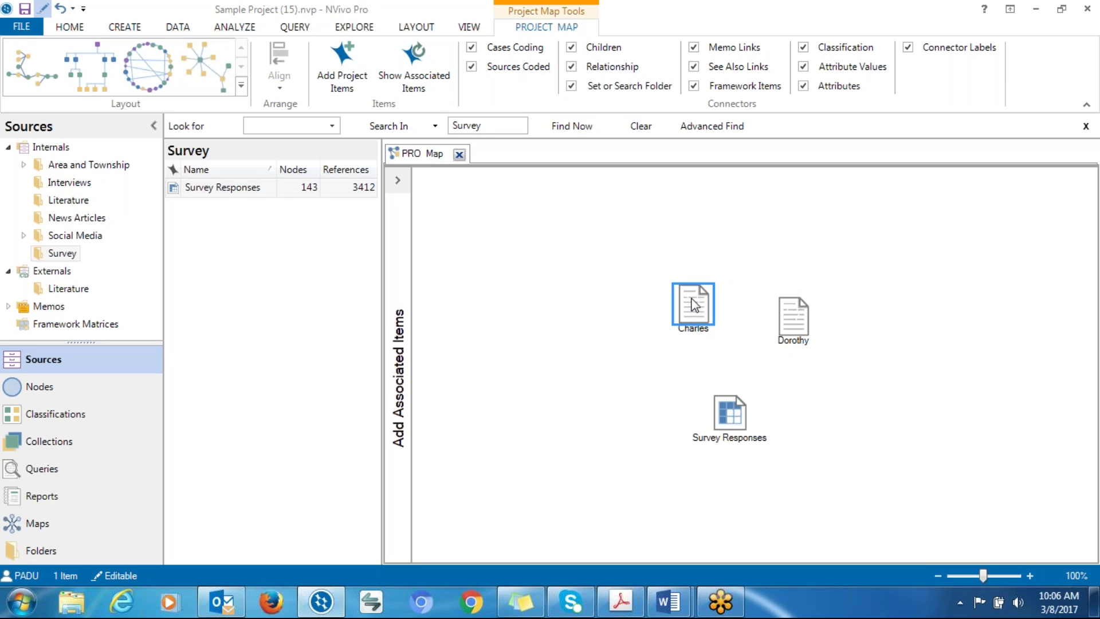
pyautogui.rightClick(691, 301)
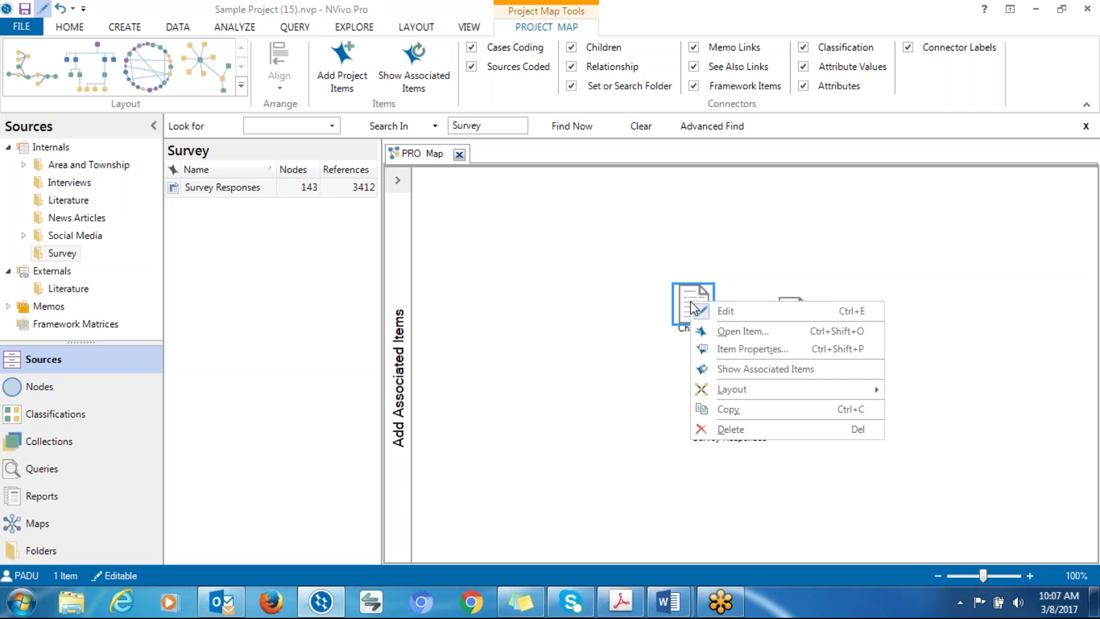
pyautogui.click(716, 369)
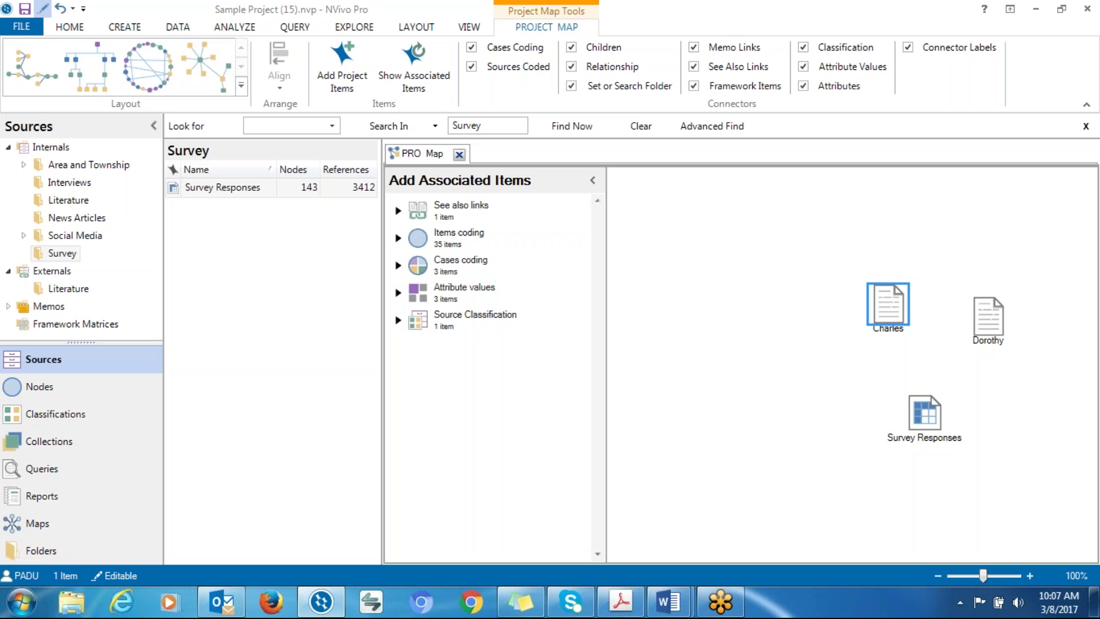
pyautogui.click(398, 238)
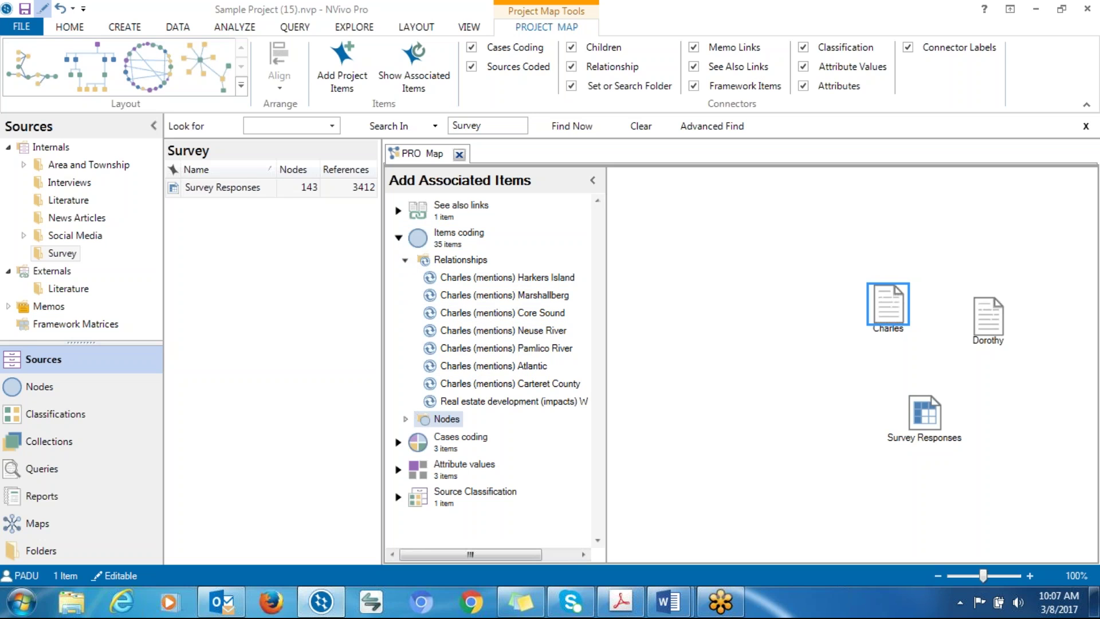
pyautogui.click(406, 418)
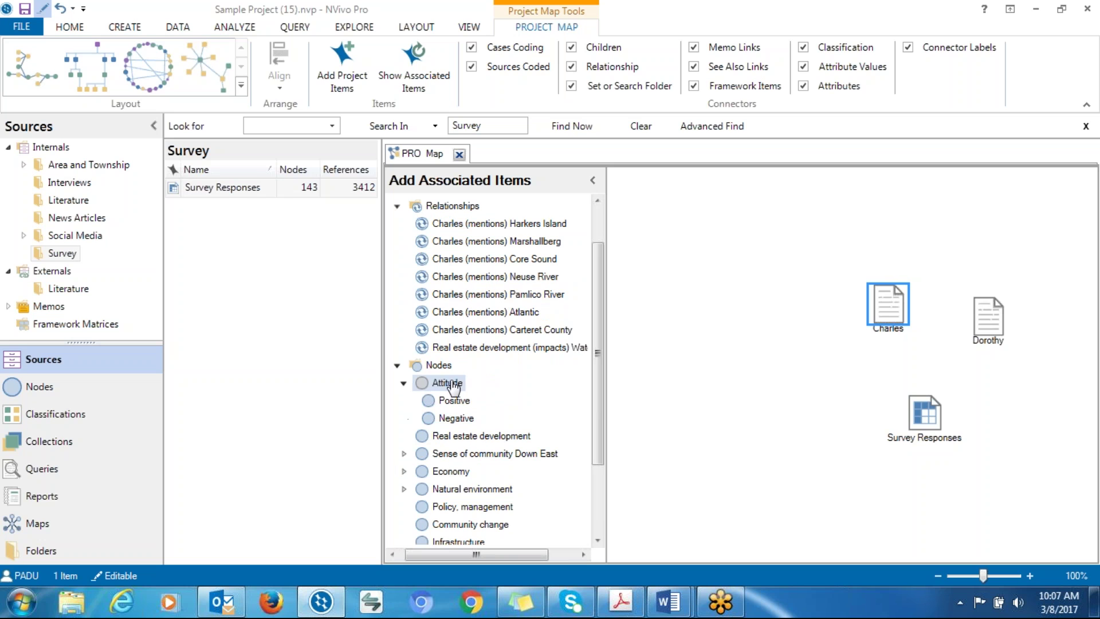
pyautogui.moveTo(595, 399); pyautogui.dragTo(598, 356)
pyautogui.click(397, 259)
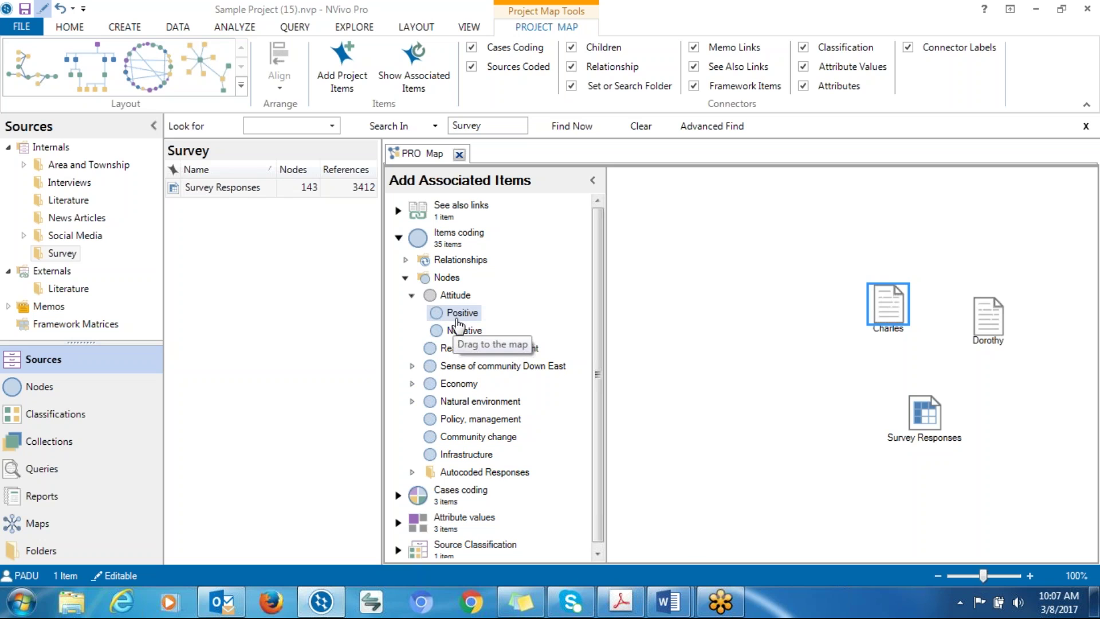
# Add the Positive node, under Attitude, to the map and arrange it above the two interviews and Survey Responses
pyautogui.moveTo(457, 321); pyautogui.dragTo(872, 383)
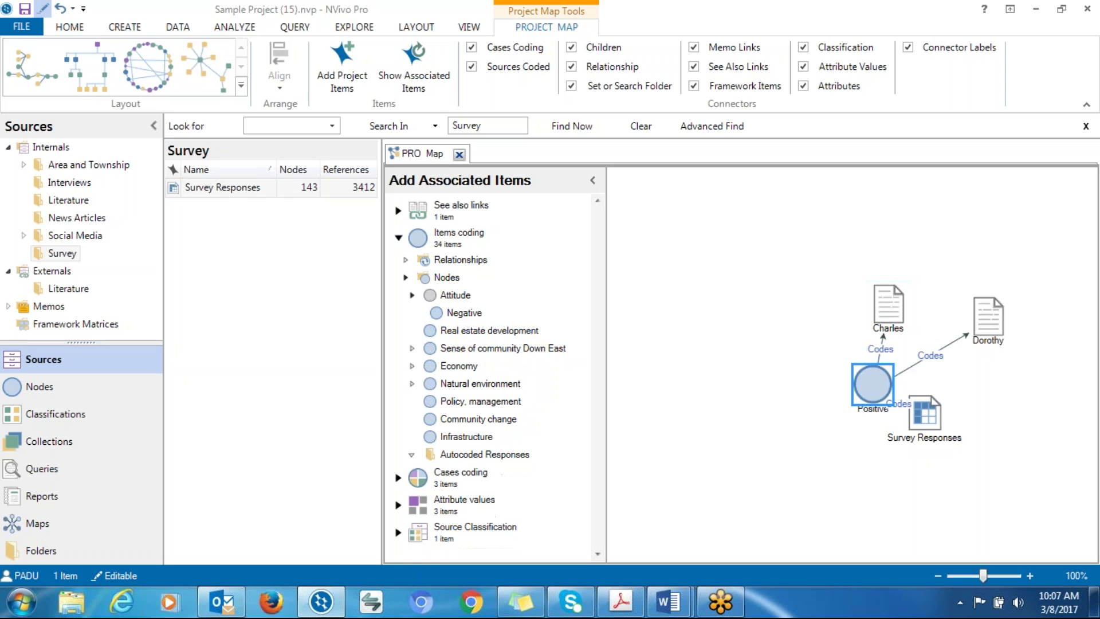
pyautogui.moveTo(886, 313); pyautogui.dragTo(782, 315)
pyautogui.moveTo(877, 374); pyautogui.dragTo(884, 247)
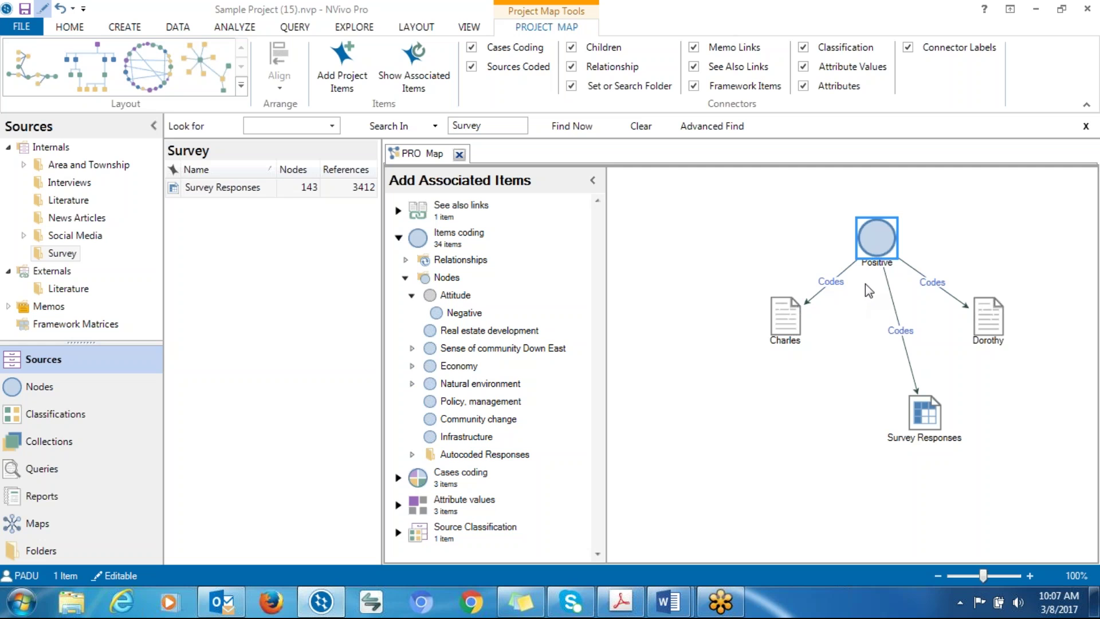
pyautogui.moveTo(920, 420); pyautogui.dragTo(887, 418)
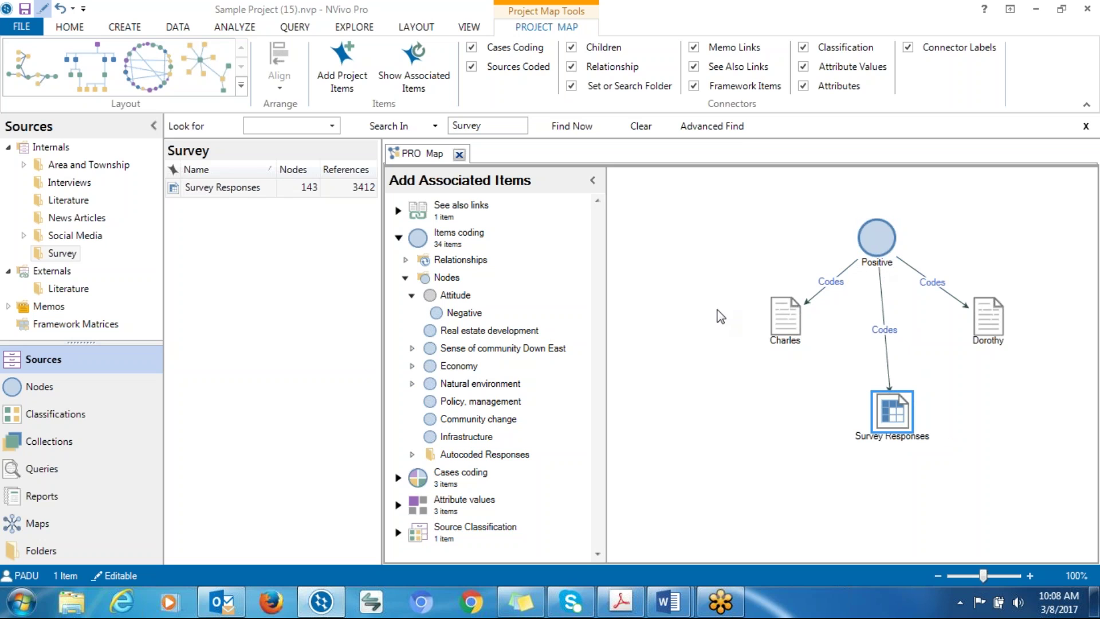
# Add the Negative node to the map and position it below the left interview, beside Survey Responses
pyautogui.doubleClick(464, 312)
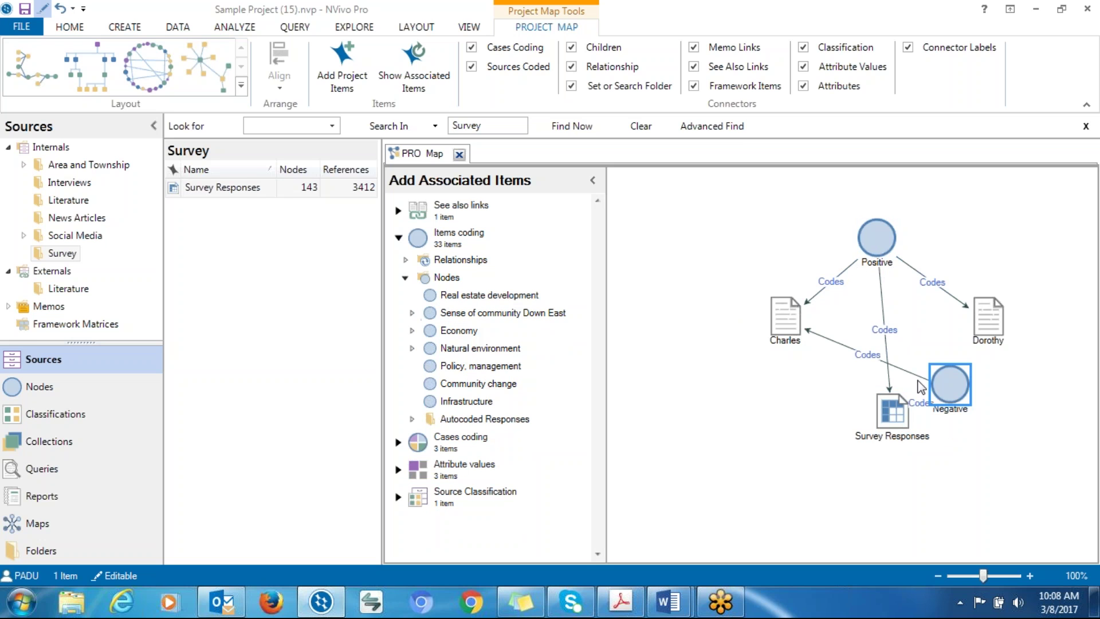
pyautogui.moveTo(947, 382); pyautogui.dragTo(750, 444)
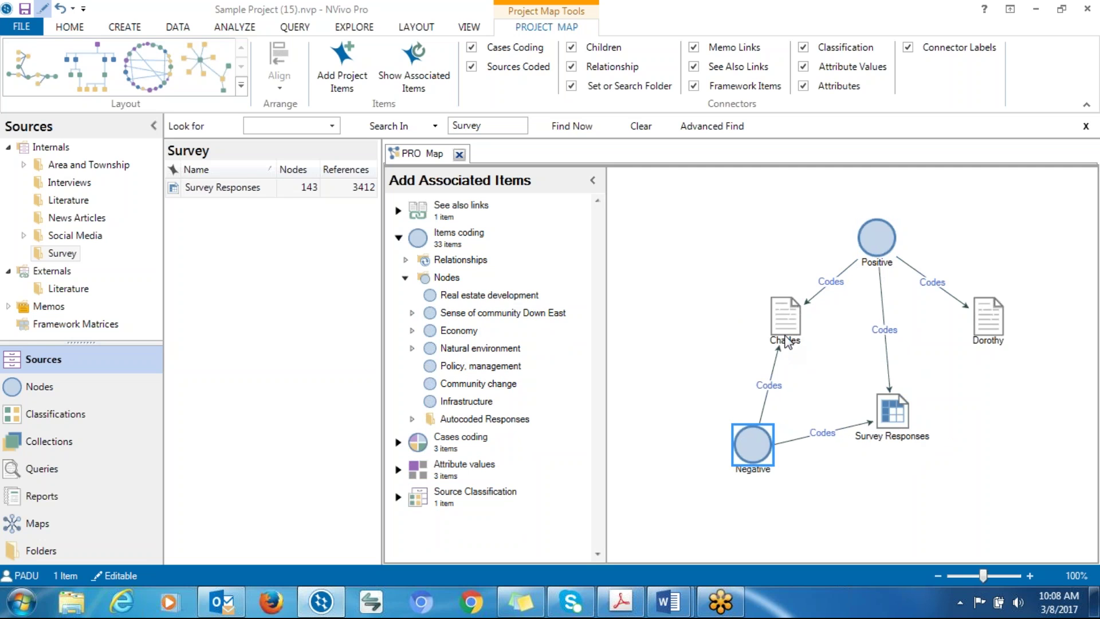
pyautogui.moveTo(749, 465); pyautogui.dragTo(741, 436)
# Review the left interview's text and the references coded at the Positive node, closing each view to return to the map
pyautogui.click(767, 325)
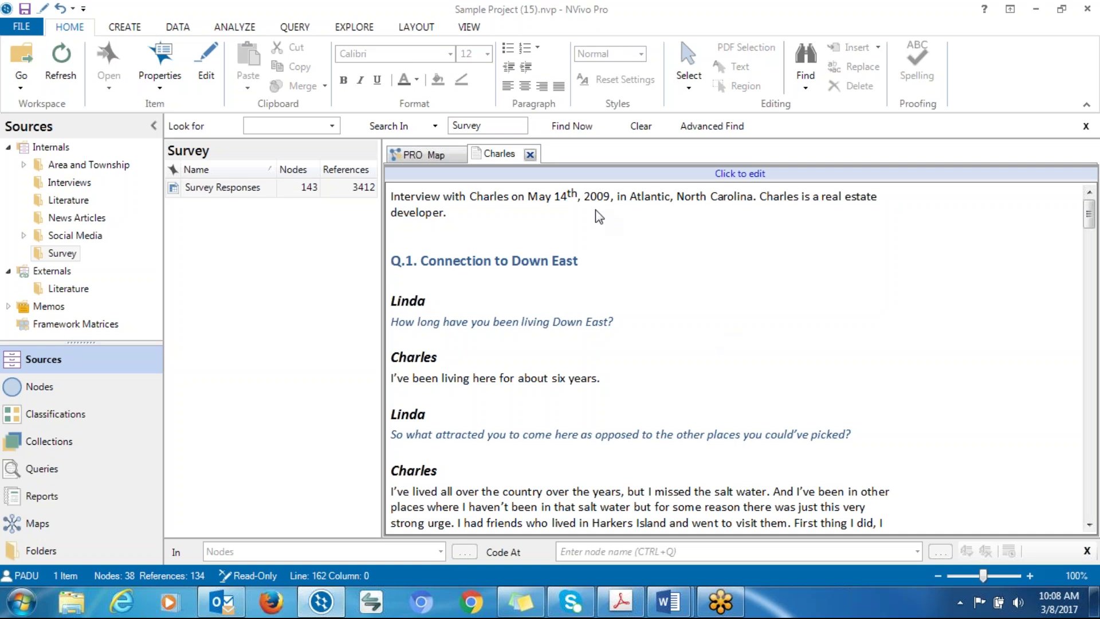
pyautogui.click(529, 155)
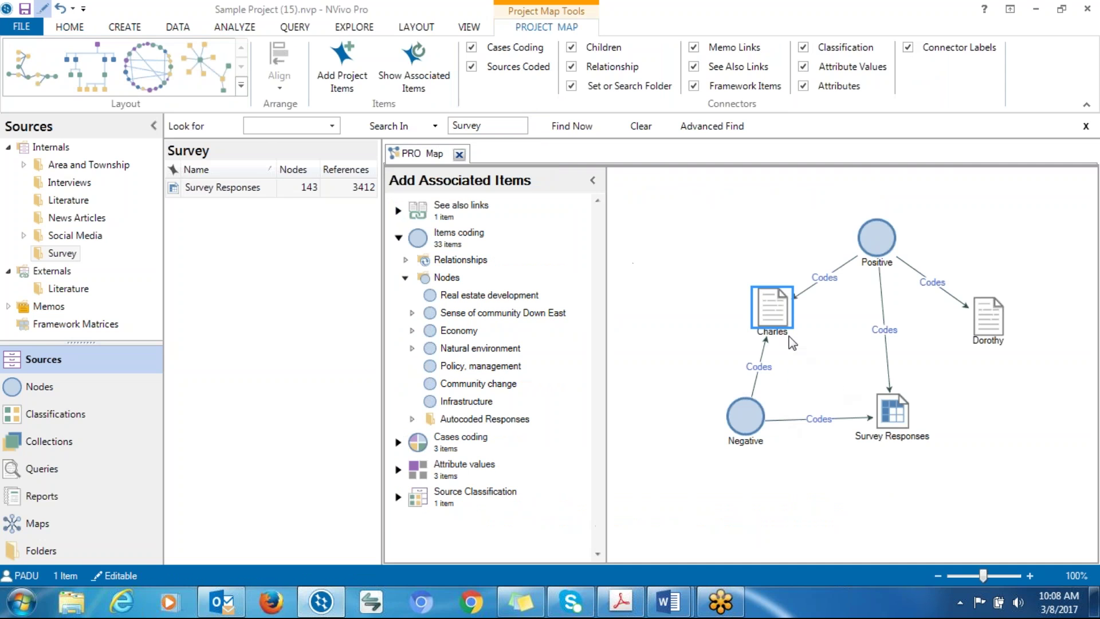
pyautogui.click(878, 247)
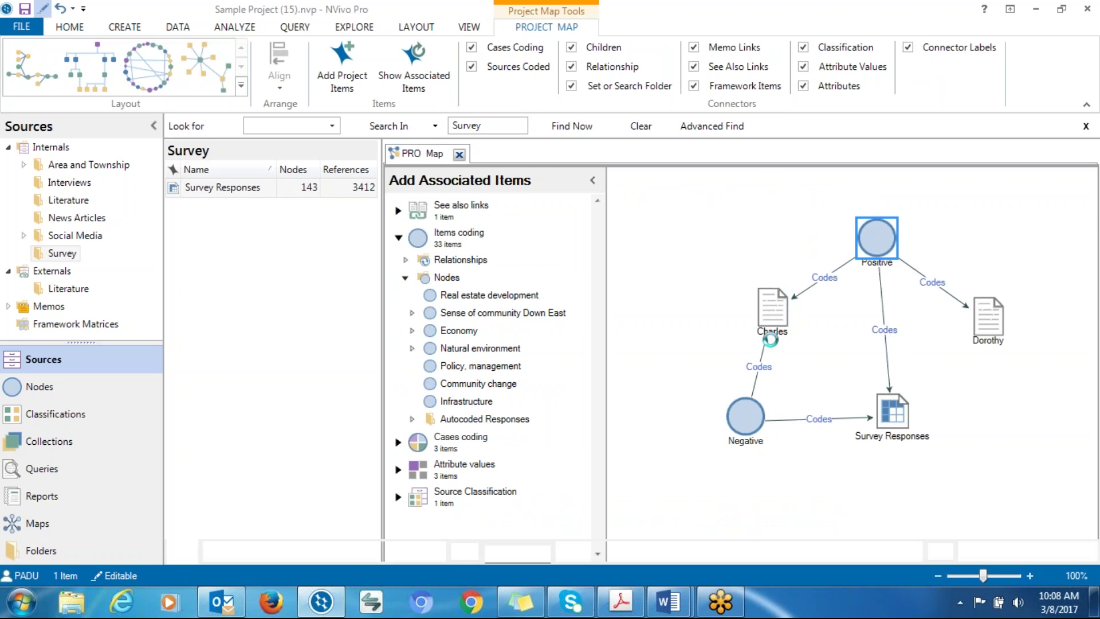
pyautogui.moveTo(1069, 197); pyautogui.dragTo(859, 181)
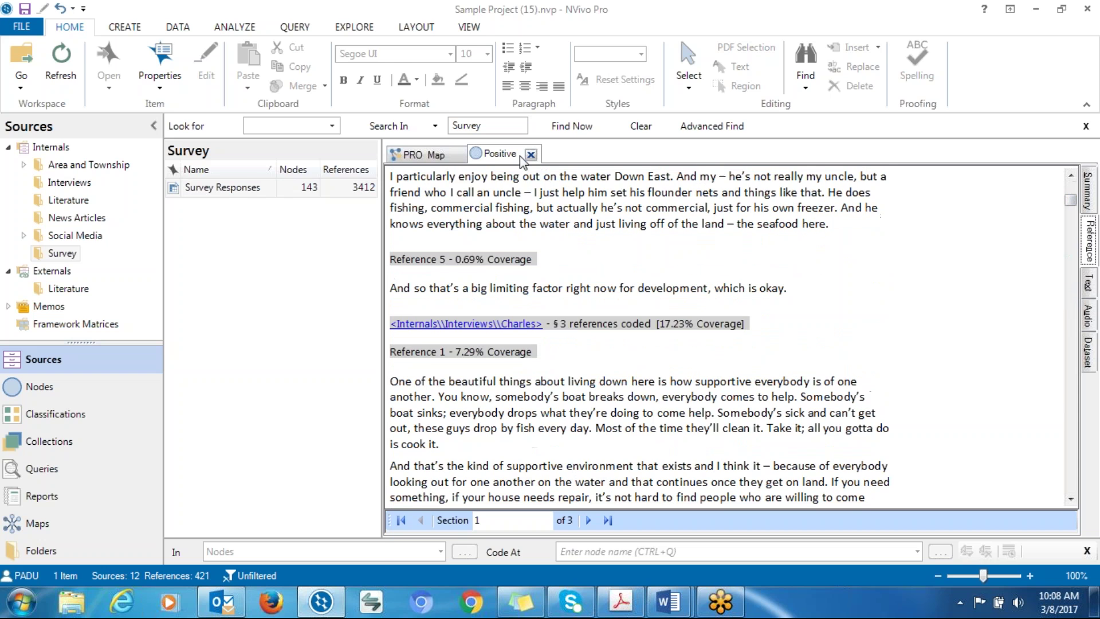
pyautogui.click(533, 157)
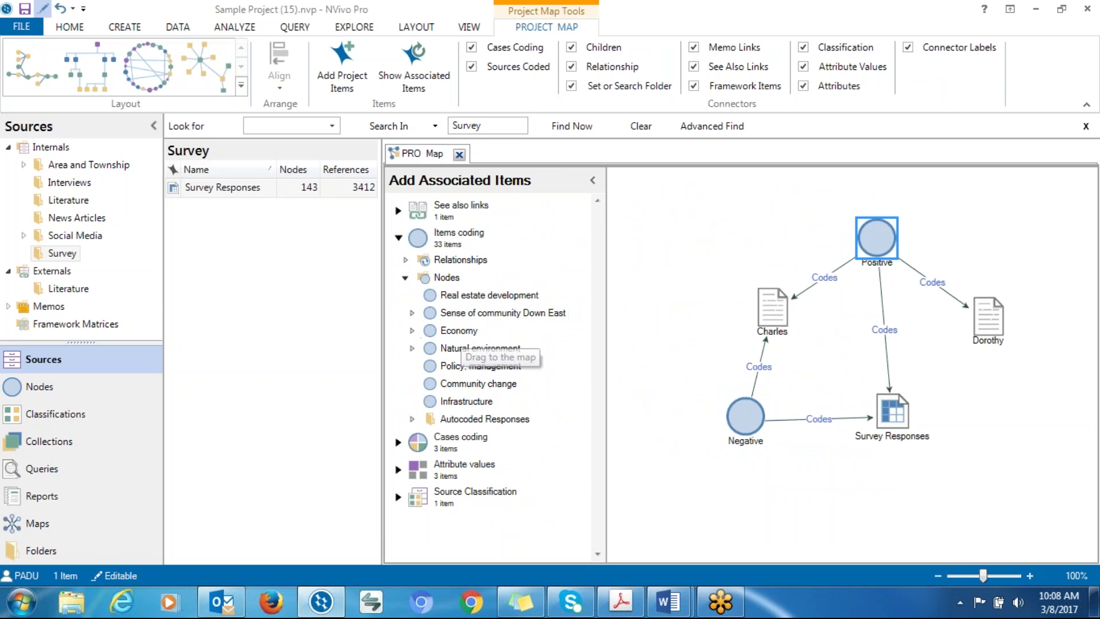
# Add the Agriculture node, under Economy, to the map and list the items coding Survey Responses
pyautogui.click(411, 331)
pyautogui.moveTo(467, 348); pyautogui.dragTo(1008, 412)
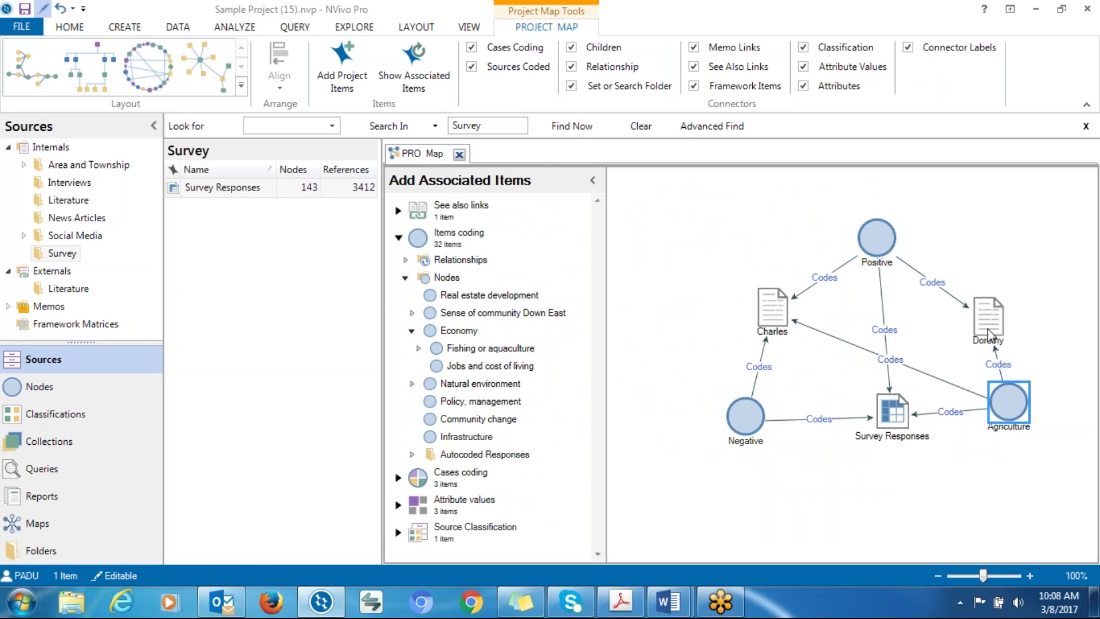
pyautogui.click(889, 417)
pyautogui.rightClick(889, 417)
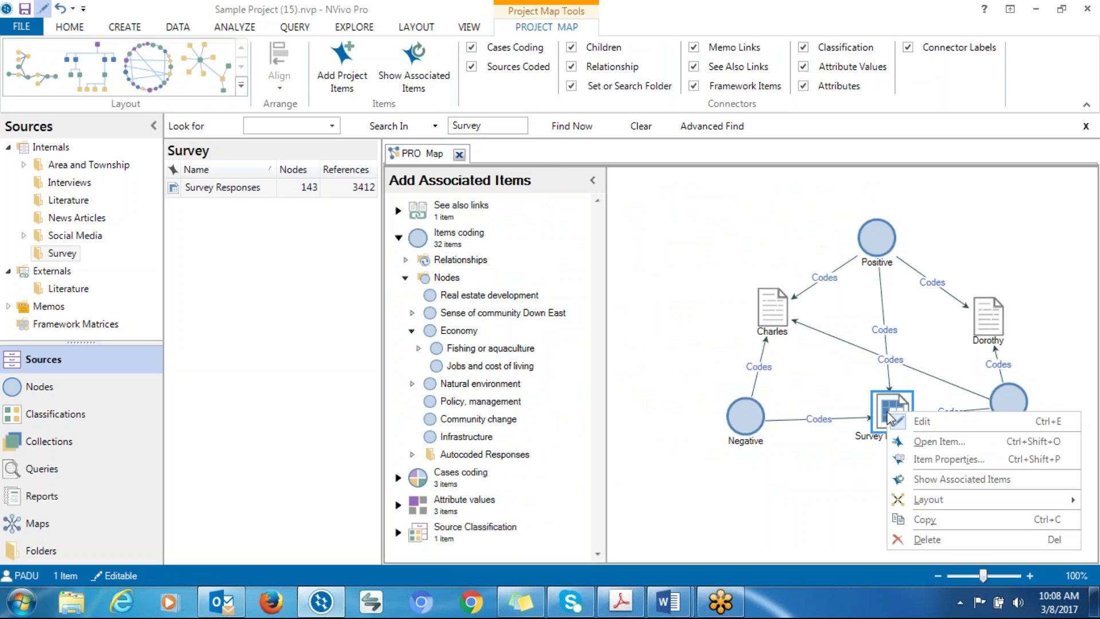
pyautogui.click(916, 483)
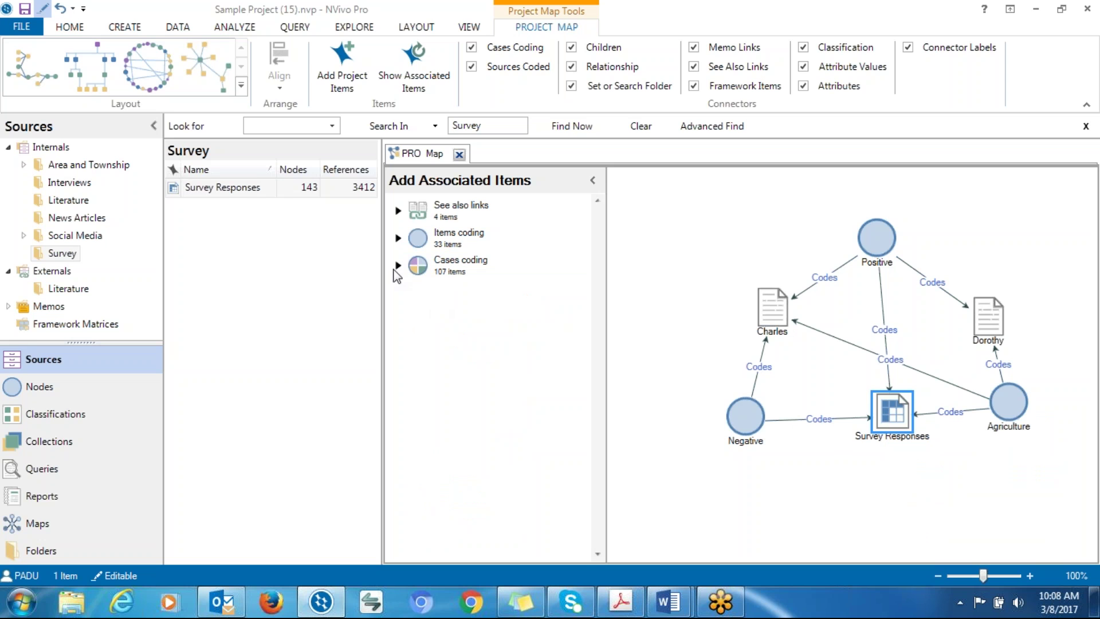
pyautogui.click(398, 238)
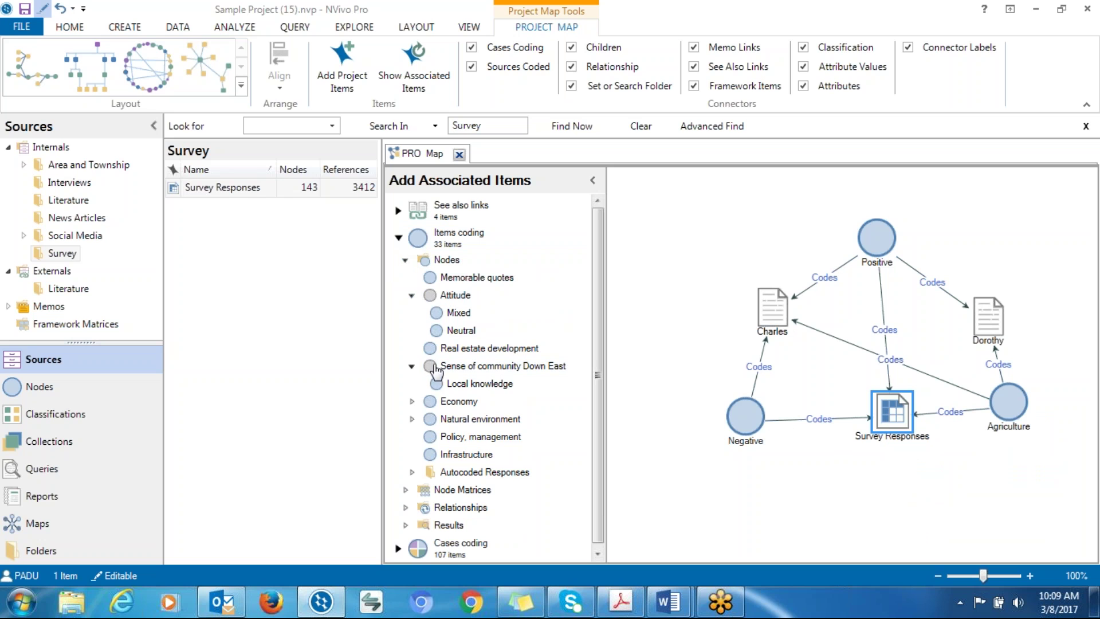
# Add the Economy node to the map, with Agriculture moved above the other items and Economy beside Survey Responses
pyautogui.click(411, 401)
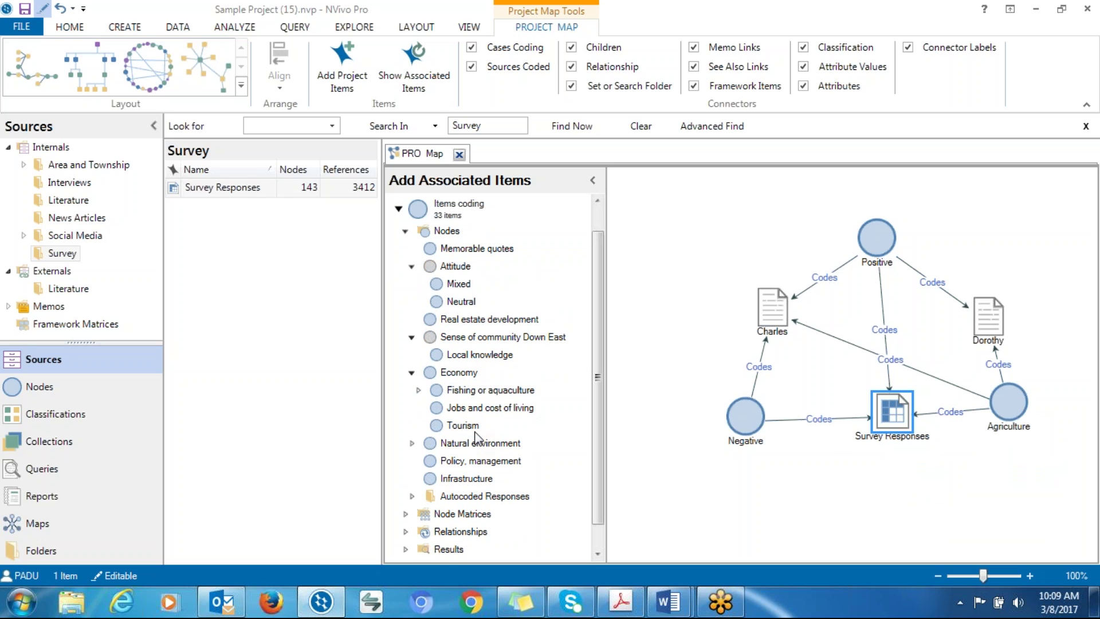
pyautogui.moveTo(458, 372); pyautogui.dragTo(949, 383)
pyautogui.moveTo(1020, 403); pyautogui.dragTo(936, 270)
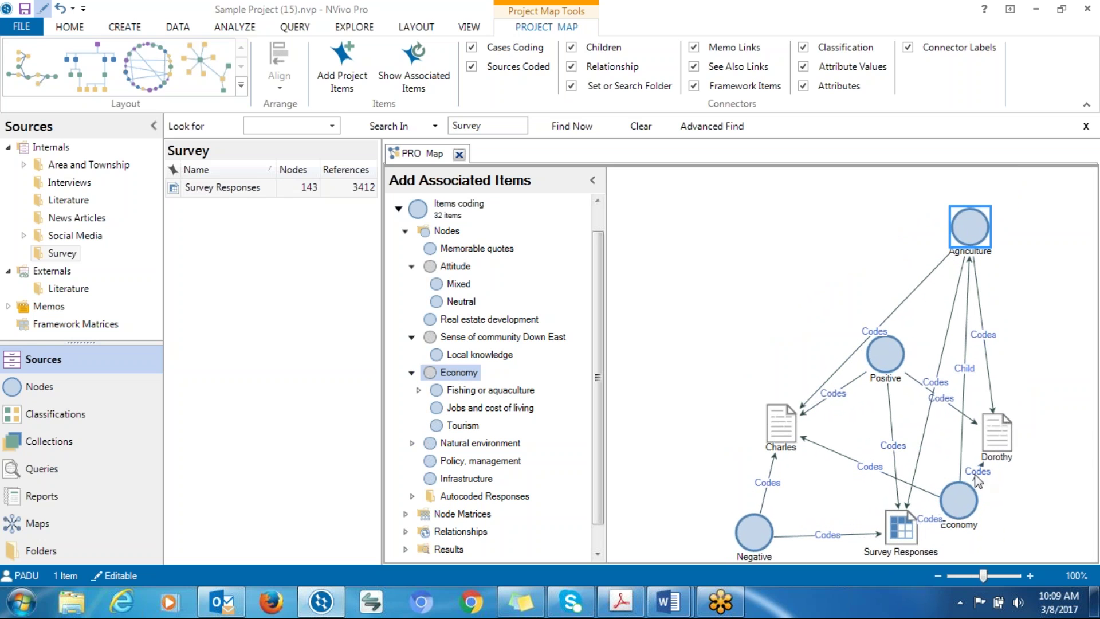
pyautogui.moveTo(967, 518); pyautogui.dragTo(998, 483)
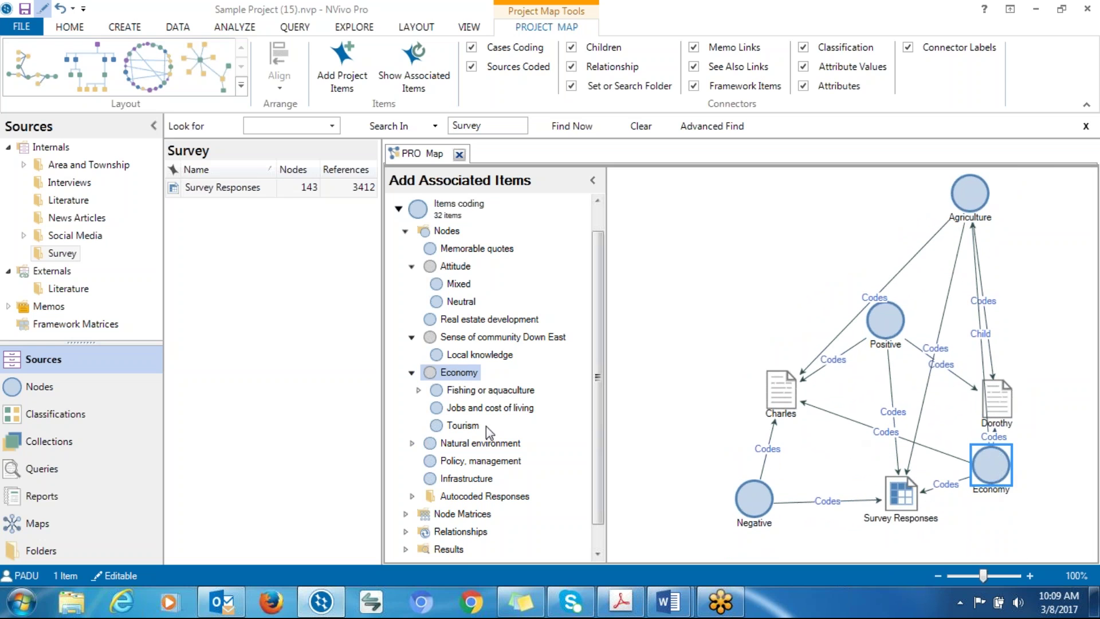
# Add the Tourism node, under Economy, to the map below the Economy node
pyautogui.moveTo(462, 425); pyautogui.dragTo(1034, 544)
pyautogui.click(1059, 493)
pyautogui.click(1043, 530)
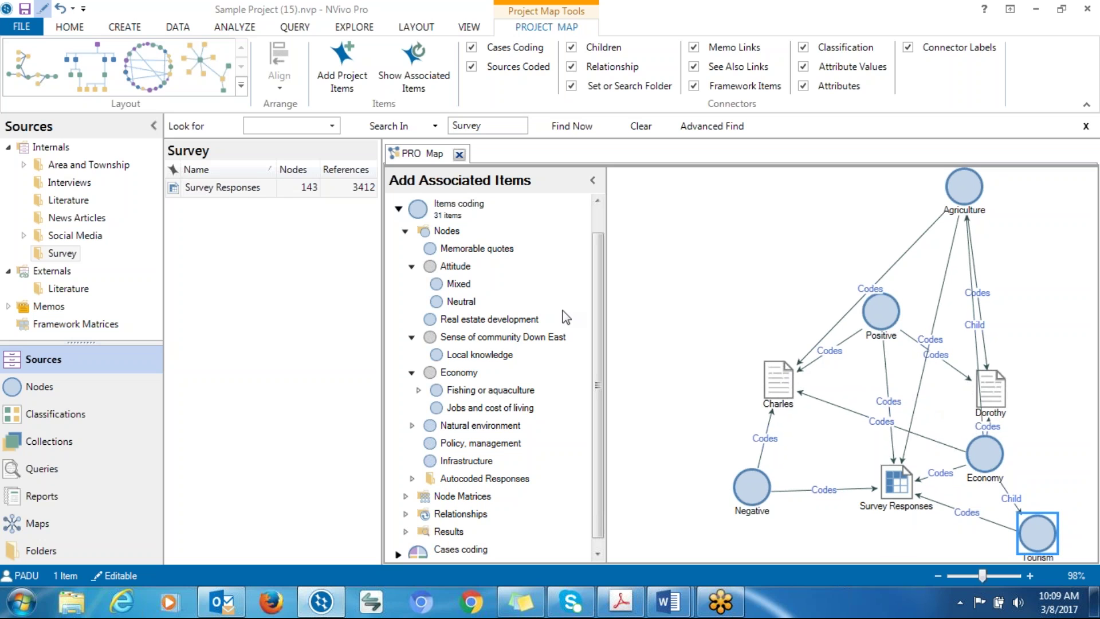
# Rearrange the project map with the star-shaped layout and with the Circular layout
pyautogui.click(200, 69)
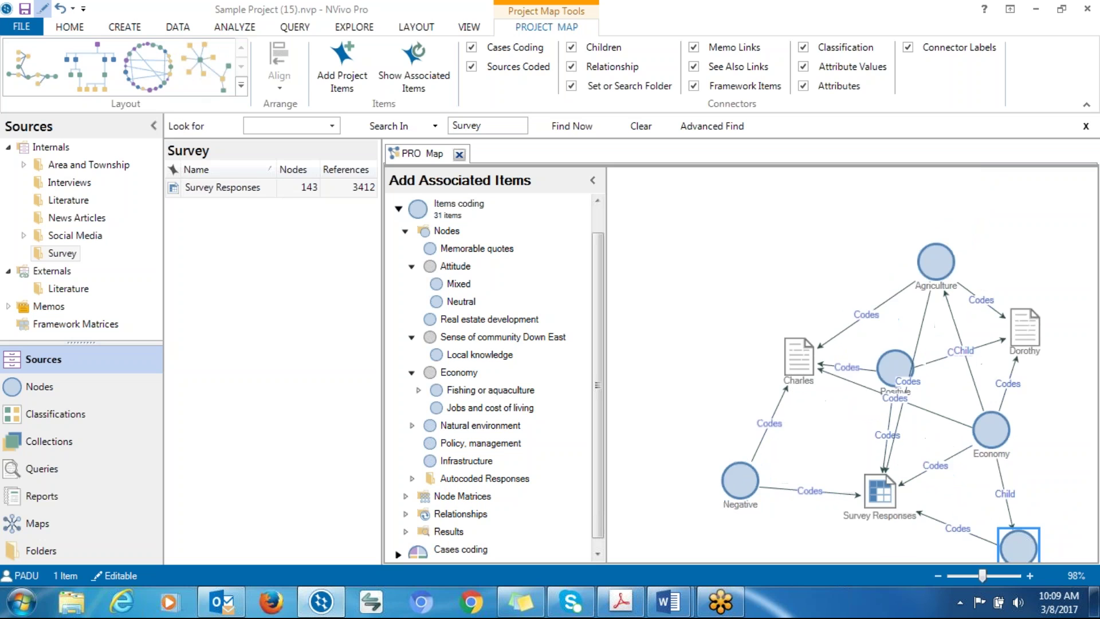
pyautogui.click(142, 63)
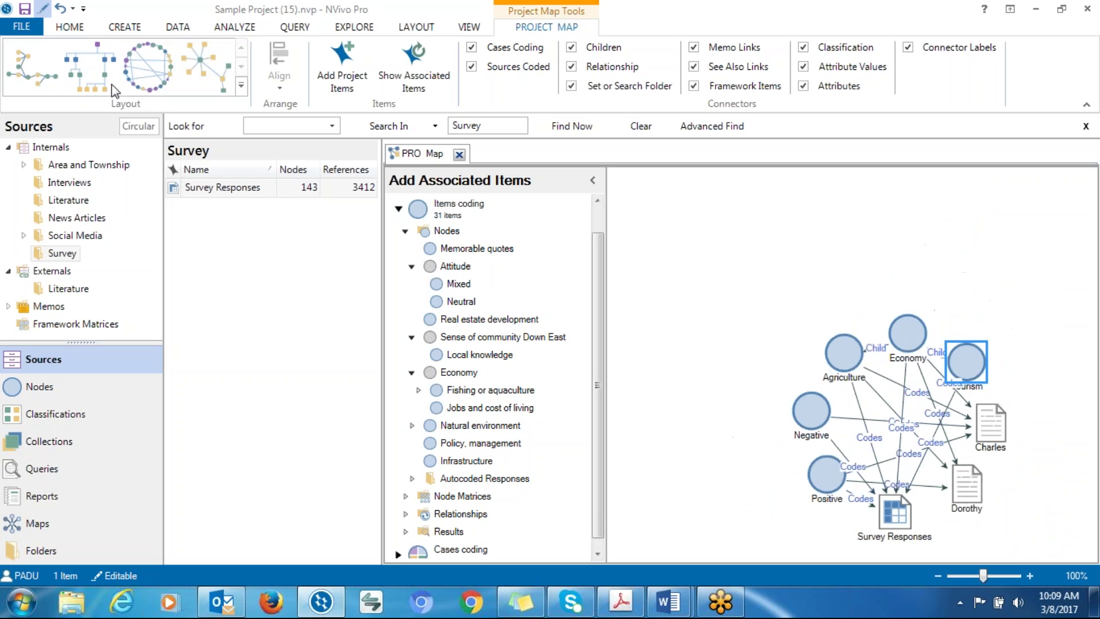
# Arrange the project map in the top-down hierarchical layout and move Economy out to the left of the other items
pyautogui.click(92, 74)
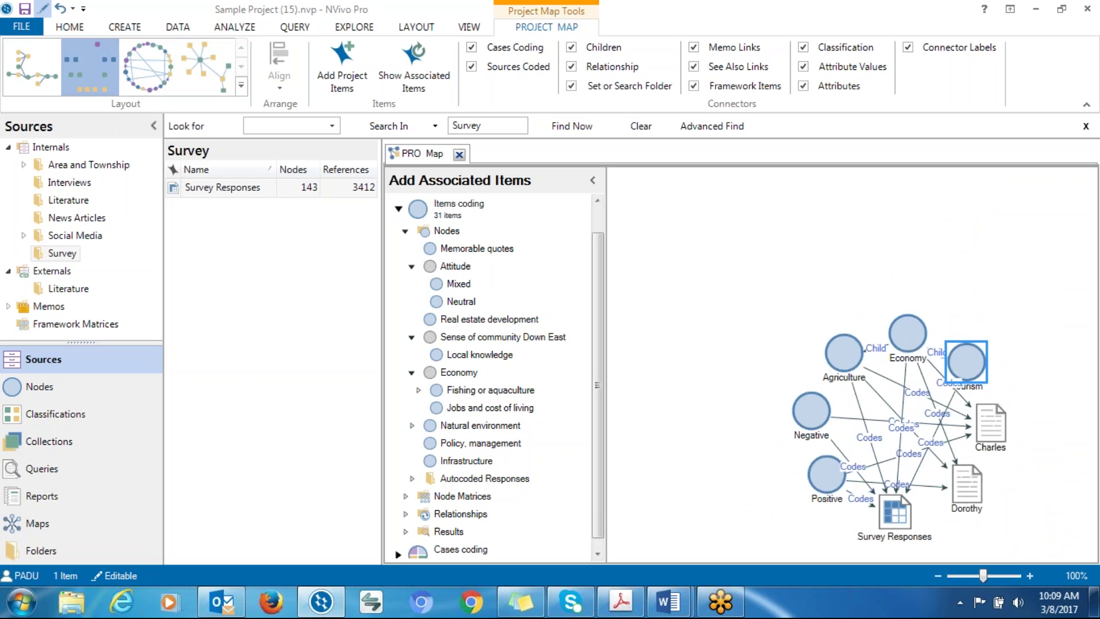
pyautogui.click(35, 80)
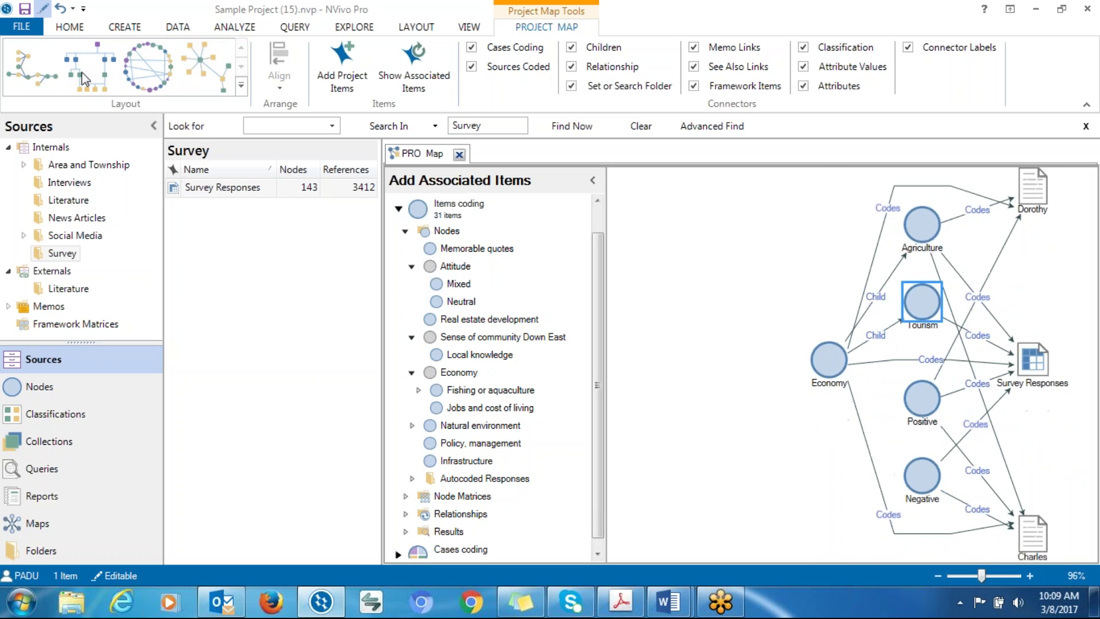
pyautogui.moveTo(890, 300); pyautogui.dragTo(665, 318)
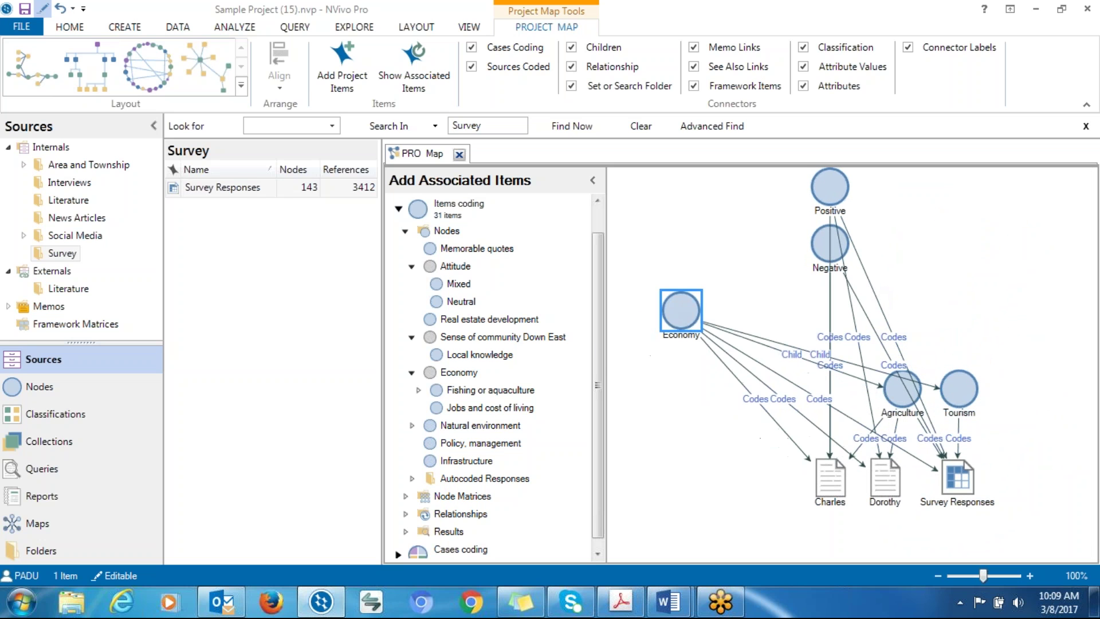
# Spread out the overlapping nodes, with Agriculture above Tourism on the far right and Negative beside Positive, above Survey Responses
pyautogui.moveTo(914, 401); pyautogui.dragTo(1034, 301)
pyautogui.moveTo(966, 409); pyautogui.dragTo(1062, 421)
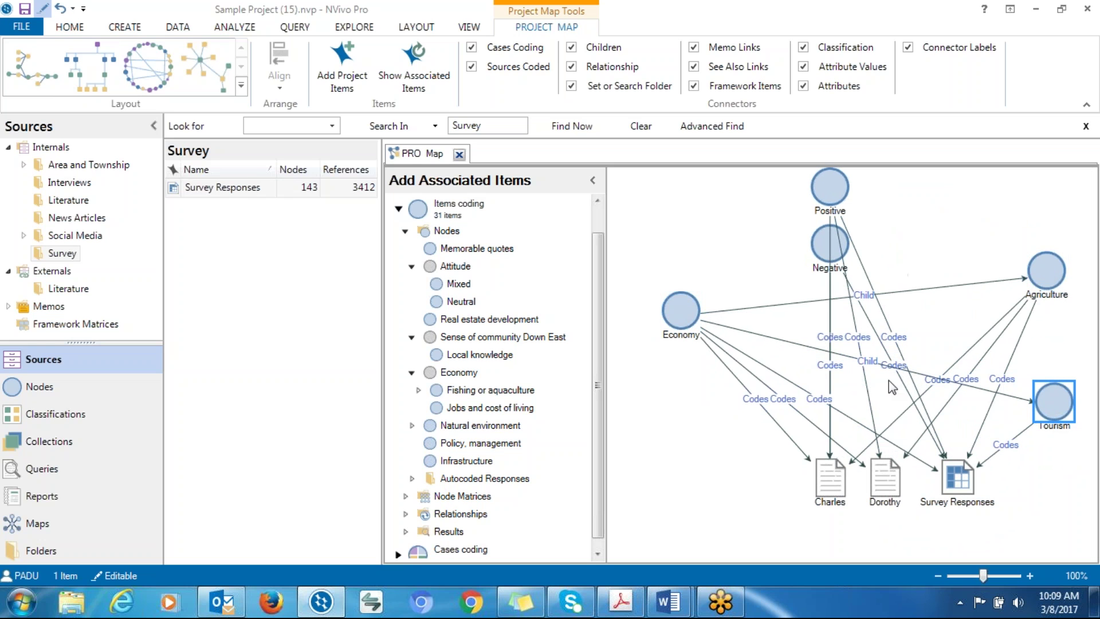
pyautogui.moveTo(836, 264); pyautogui.dragTo(747, 261)
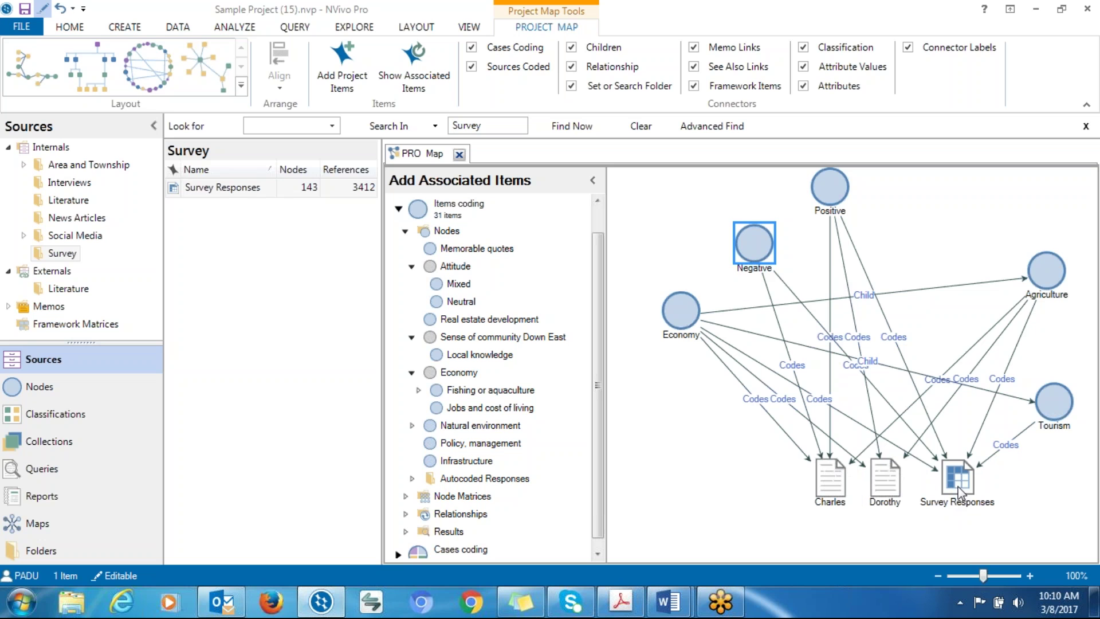
pyautogui.moveTo(748, 252); pyautogui.dragTo(962, 210)
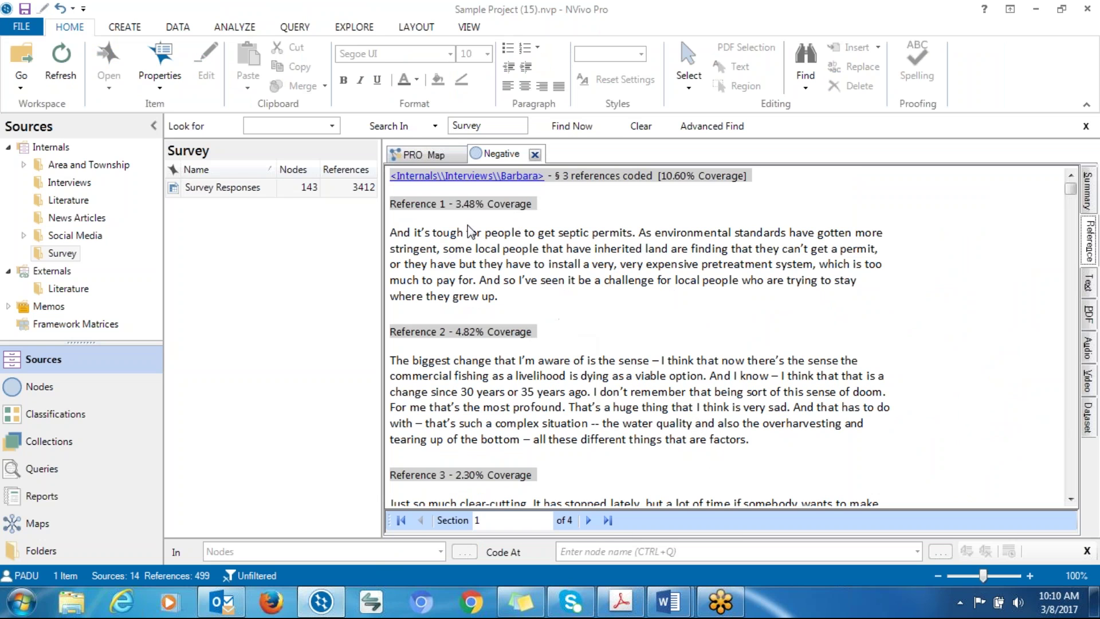
# Return from the Negative node's coded references to the project map and bring up the commands for exploring with maps, charts and diagrams
pyautogui.click(422, 156)
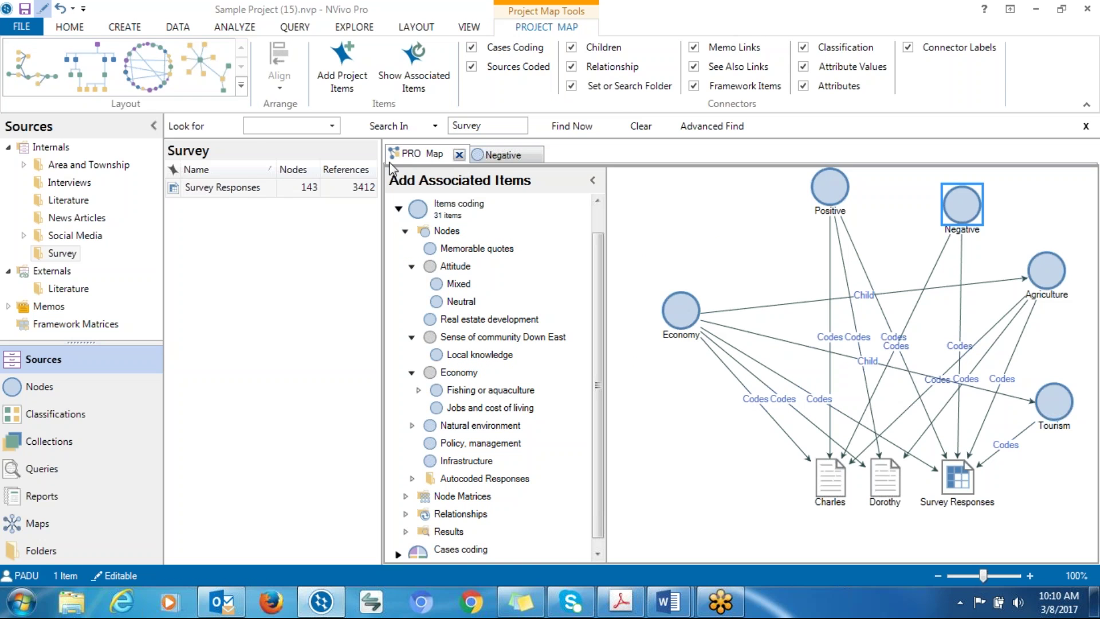
pyautogui.click(347, 26)
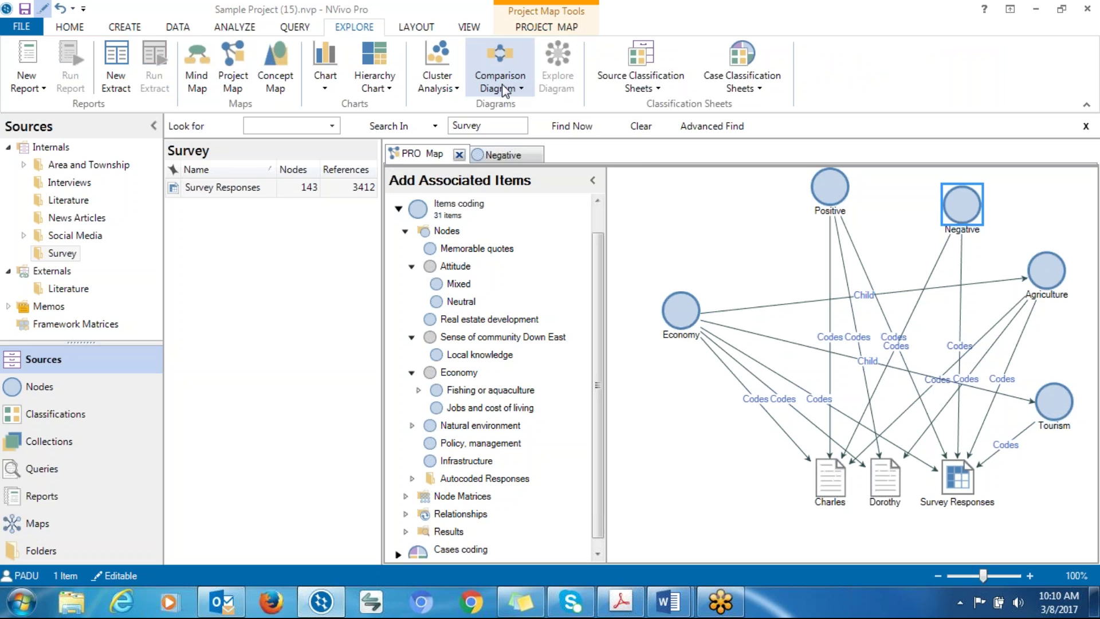